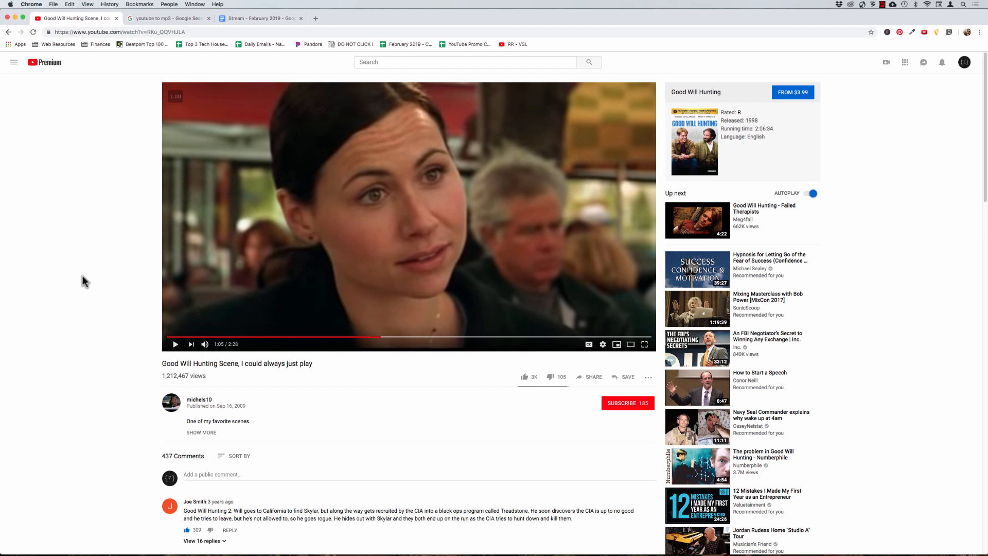
# Preview the Good Will Hunting scene on YouTube and audition the Live arrangement from bar 77 into the vocal drop
pyautogui.press('space')
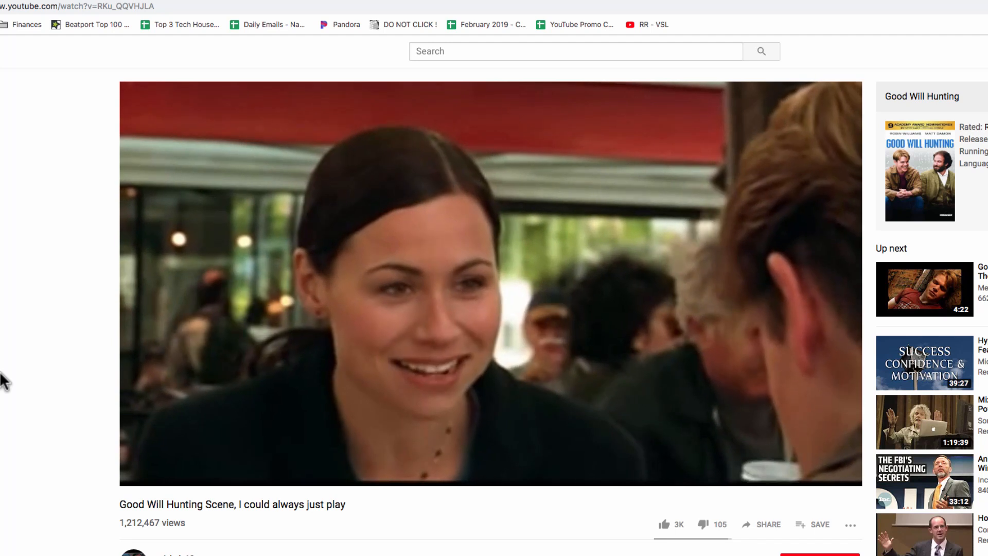
pyautogui.press('space')
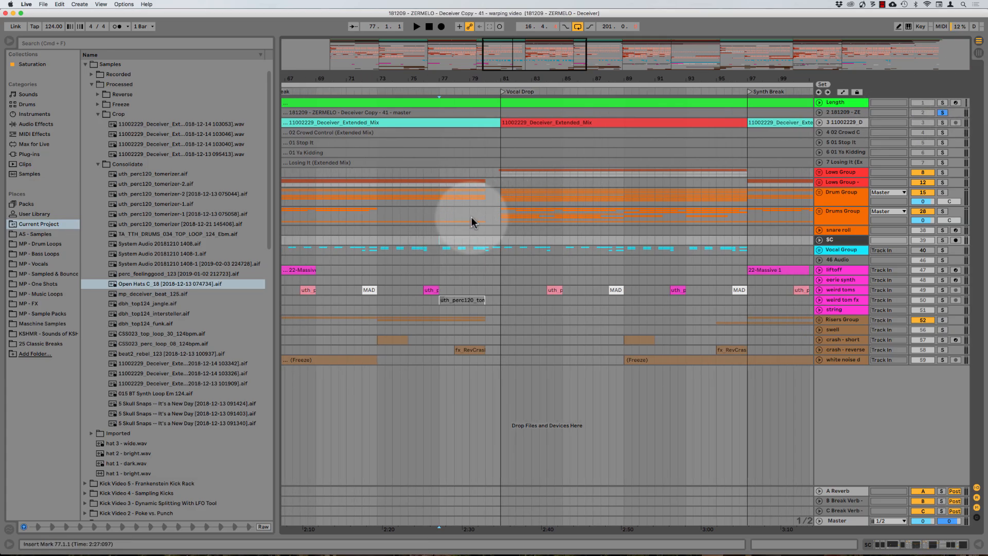
pyautogui.press('space')
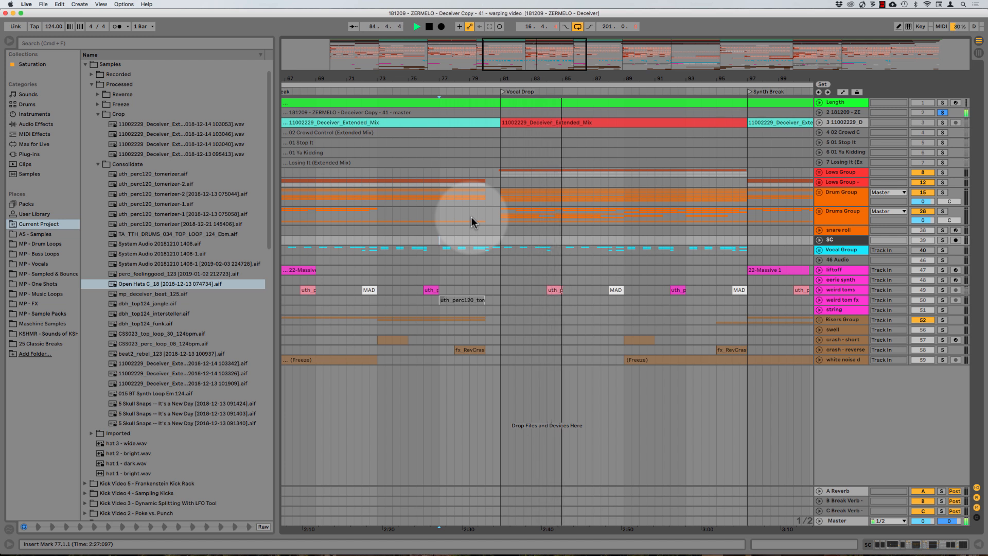
pyautogui.press('space')
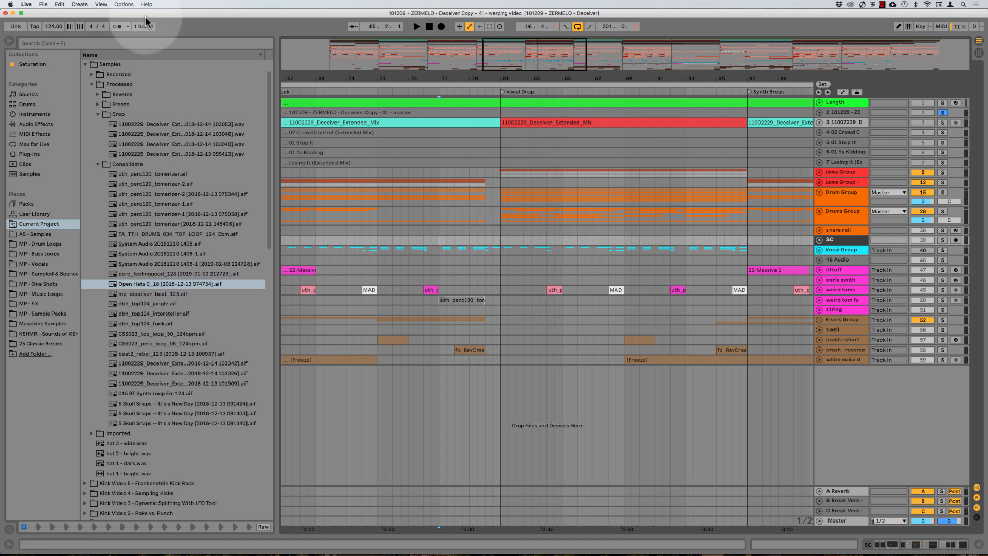
# Switch to Chrome and view the search results for "youtube to mp3" and "audio hijack affiliate"
pyautogui.press('super+Tab')
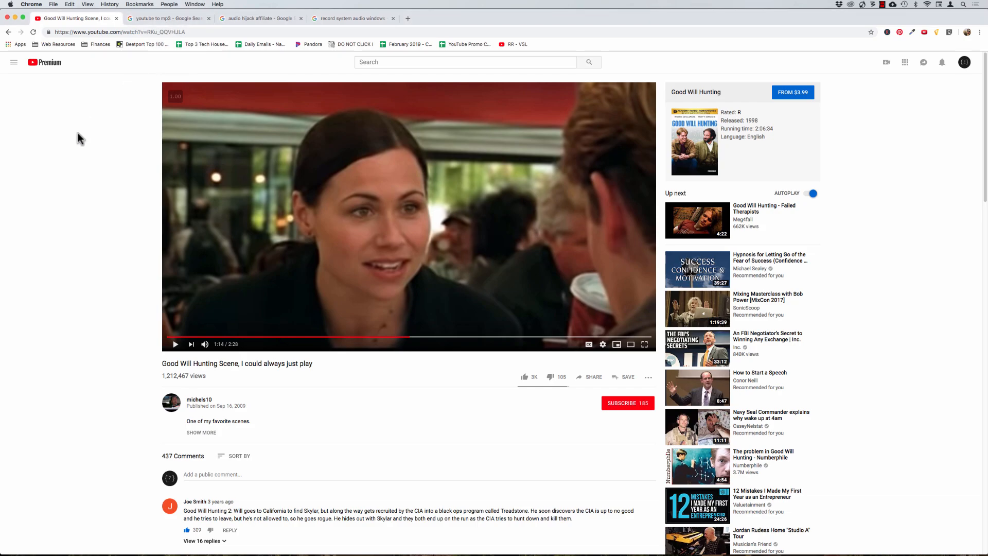
pyautogui.click(166, 19)
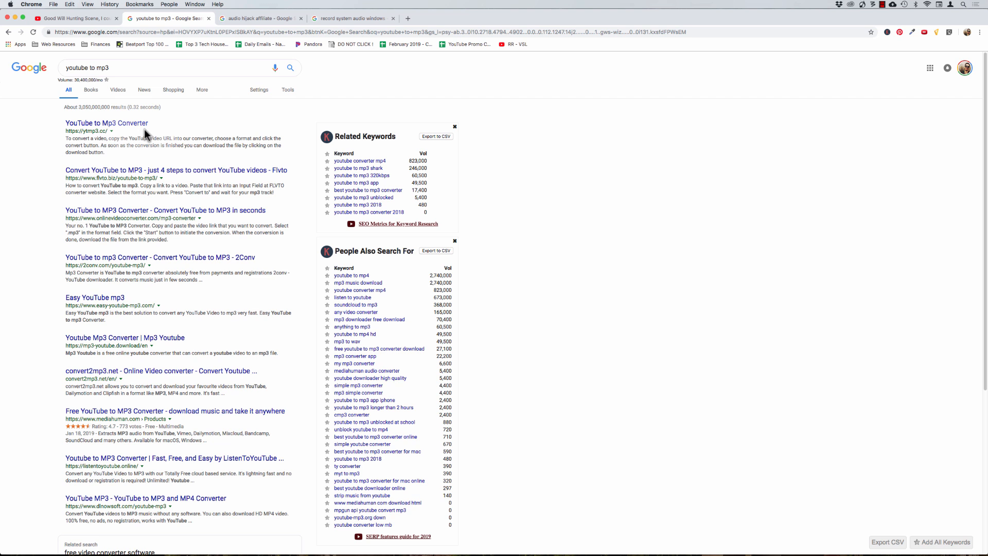
pyautogui.click(241, 16)
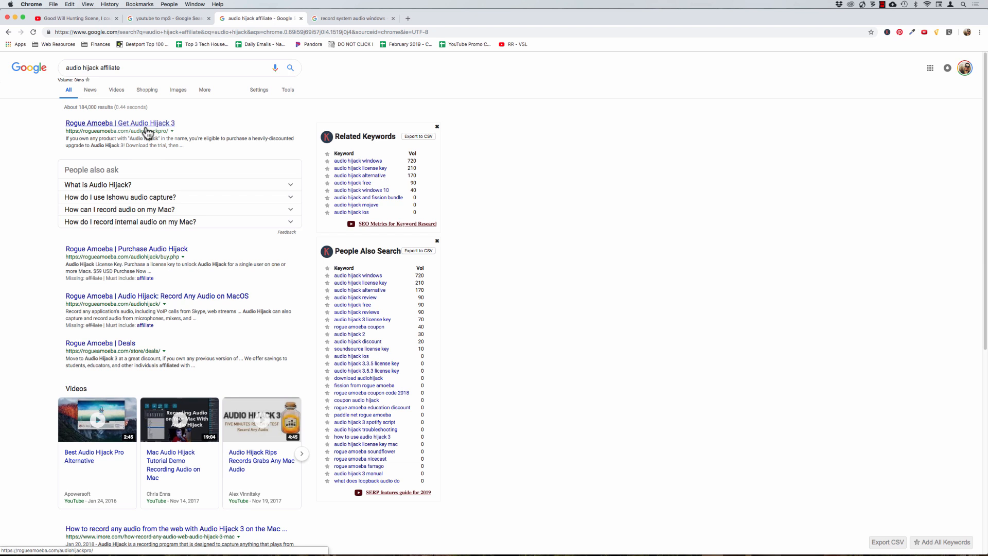
# Switch to Audio Hijack and reposition its main window and the New Blank Session window
pyautogui.press('super+Tab')
pyautogui.moveTo(407, 138); pyautogui.dragTo(410, 13)
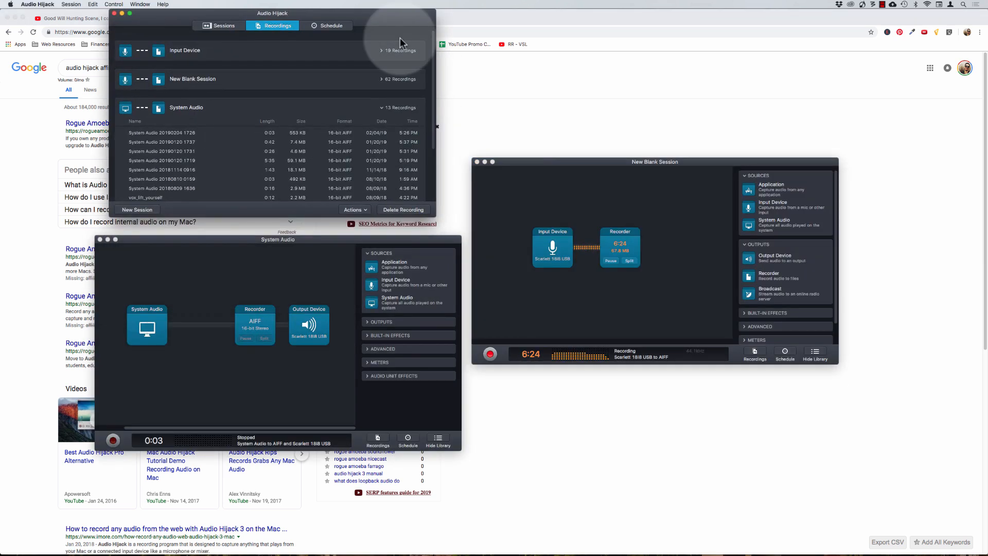
pyautogui.click(273, 401)
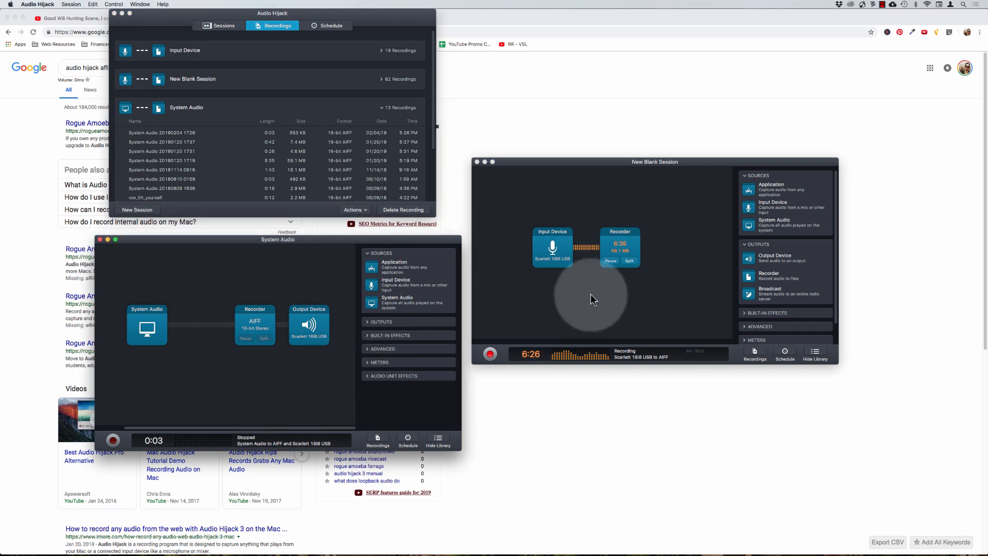
pyautogui.moveTo(636, 163); pyautogui.dragTo(657, 174)
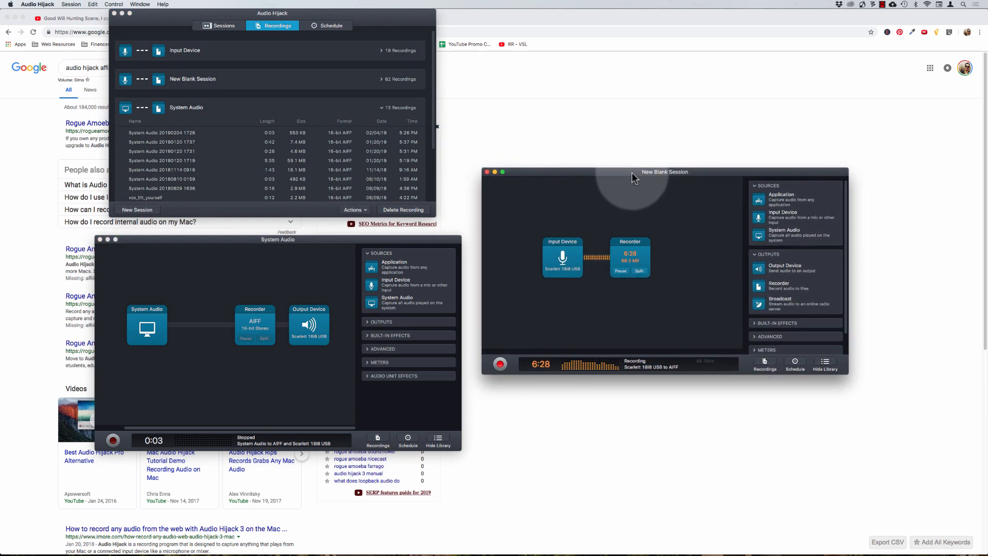
# Bring up the YouTube scene, start recording in Audio Hijack's System Audio session, and return to the video for capture
pyautogui.press('super+Tab')
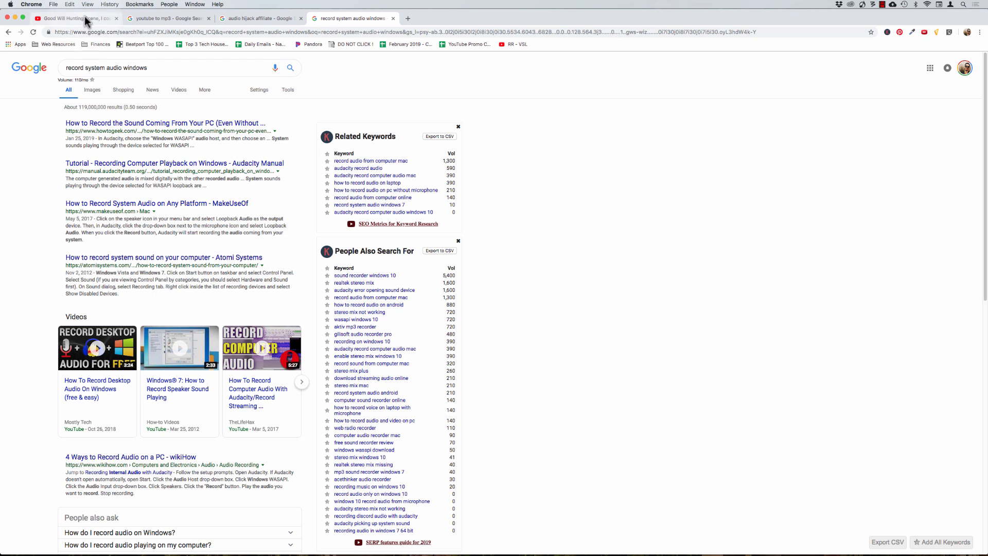
pyautogui.click(90, 18)
pyautogui.press('super+Tab')
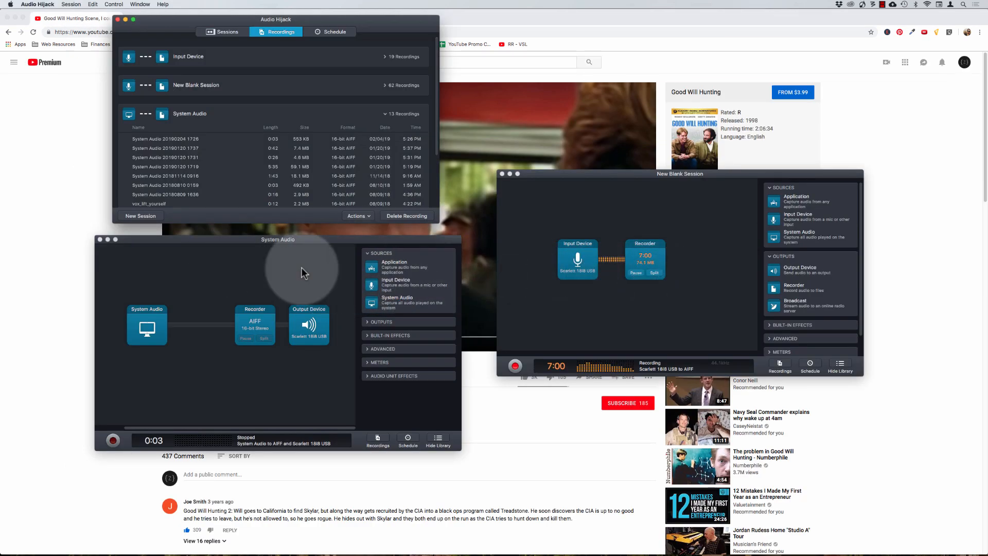
pyautogui.moveTo(220, 239); pyautogui.dragTo(603, 148)
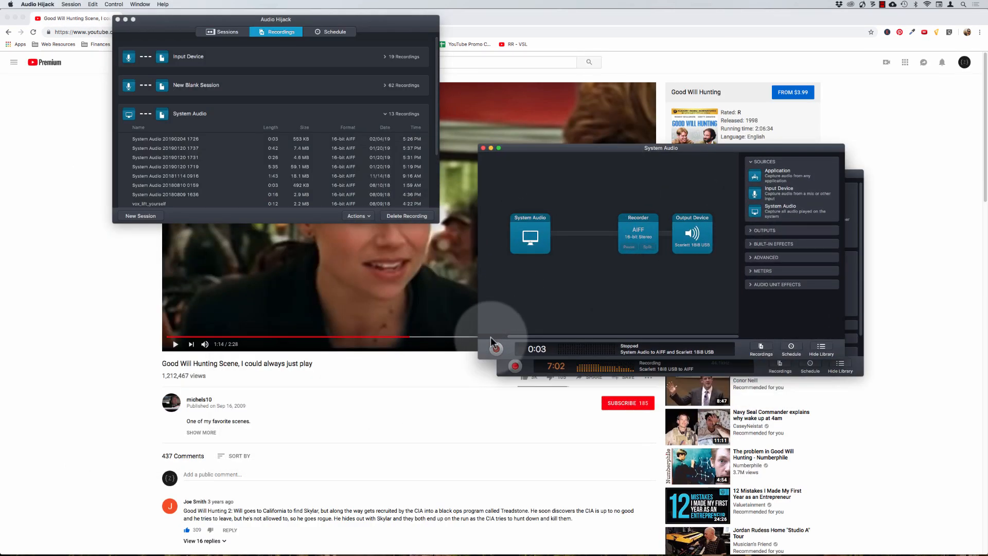
pyautogui.click(497, 349)
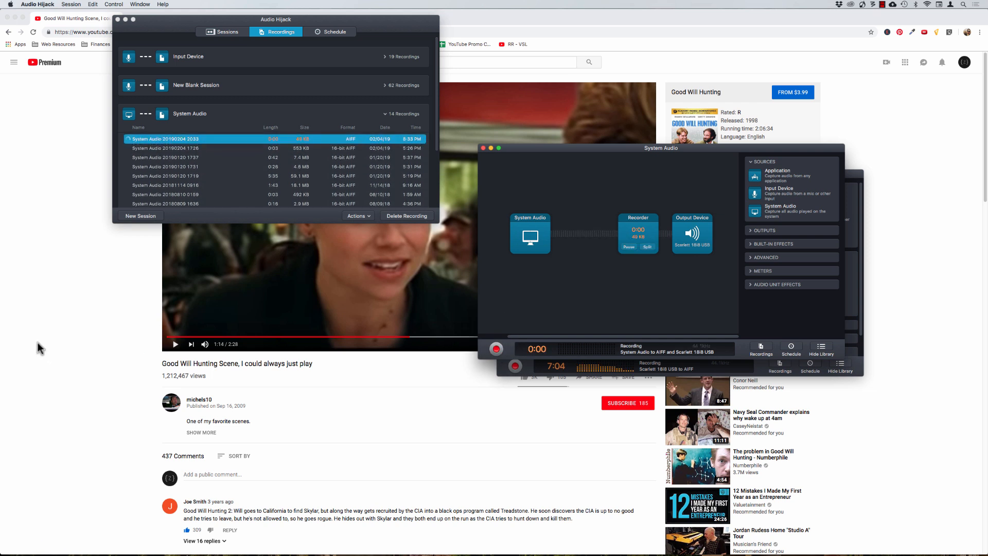
pyautogui.click(110, 346)
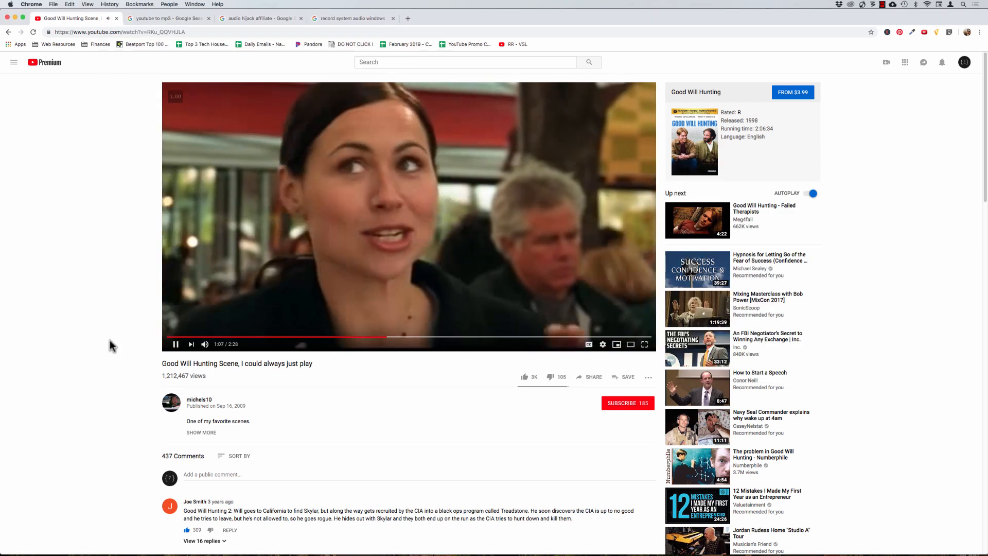
# Import System Audio 20190204 2033.aiff from Finder onto Live's empty audio track at bar 79 and open the clip's sample settings
pyautogui.press('super+Tab')
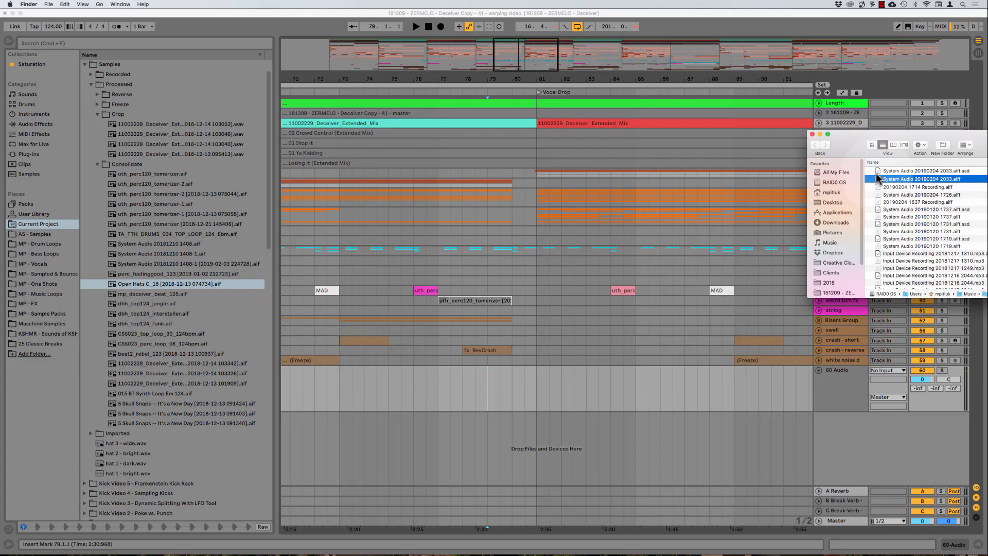
pyautogui.moveTo(875, 179); pyautogui.dragTo(486, 396)
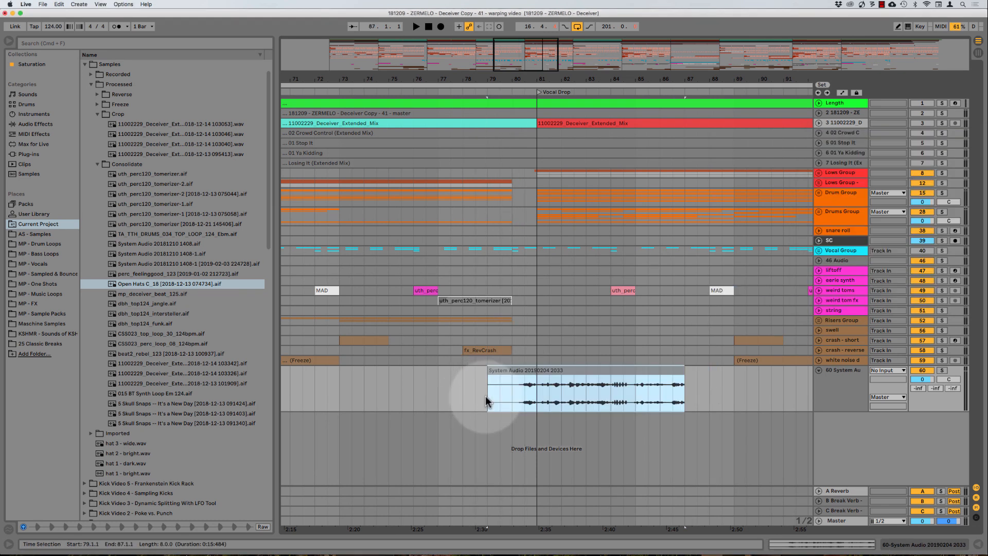
pyautogui.doubleClick(527, 372)
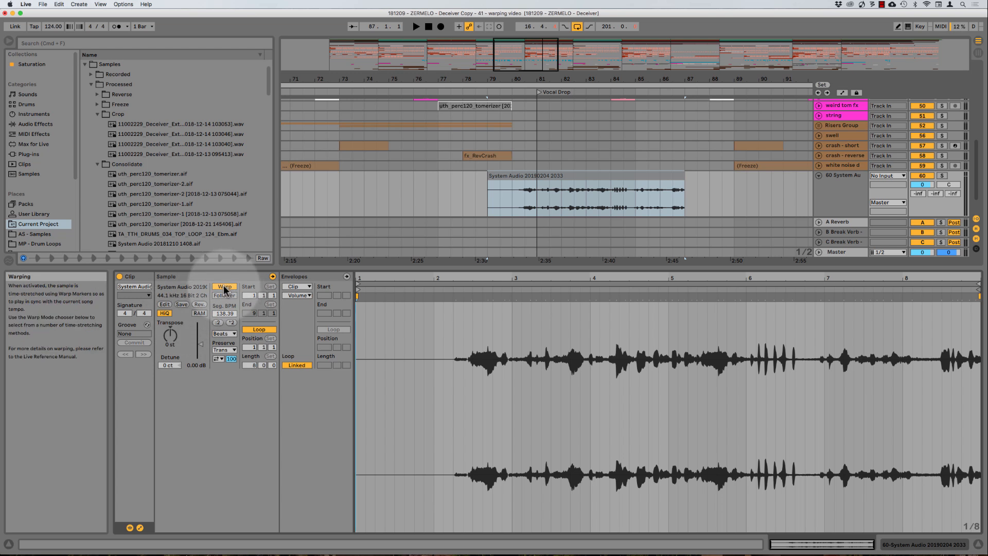
pyautogui.click(520, 175)
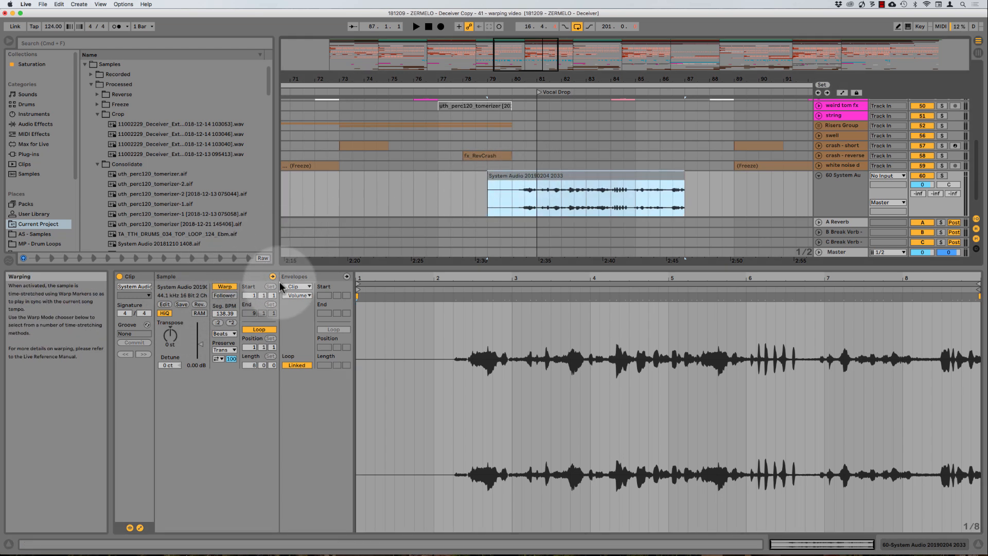
# Examine the Warp/Fades options for short and long samples in Live's Record Warp Launch preferences, and close the preferences
pyautogui.click(24, 6)
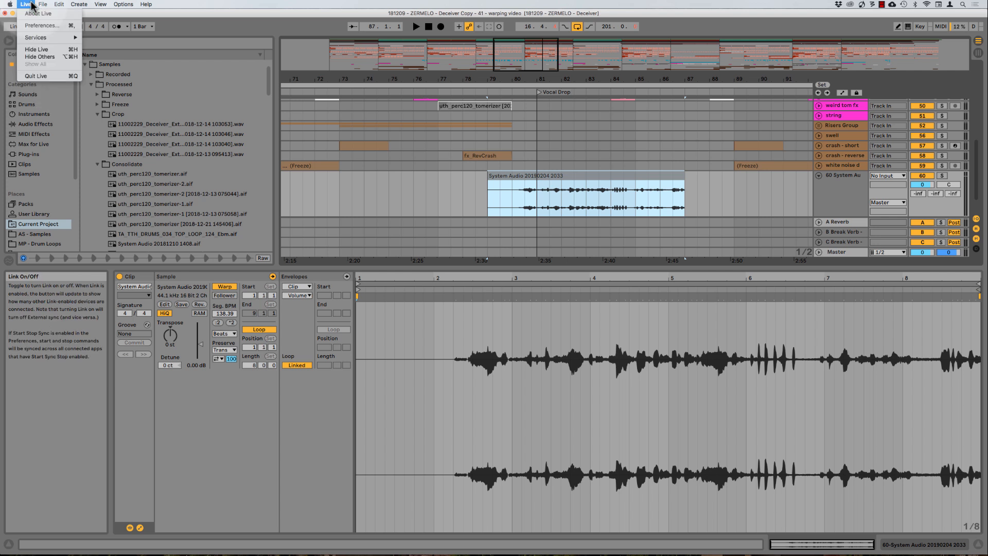
pyautogui.click(39, 23)
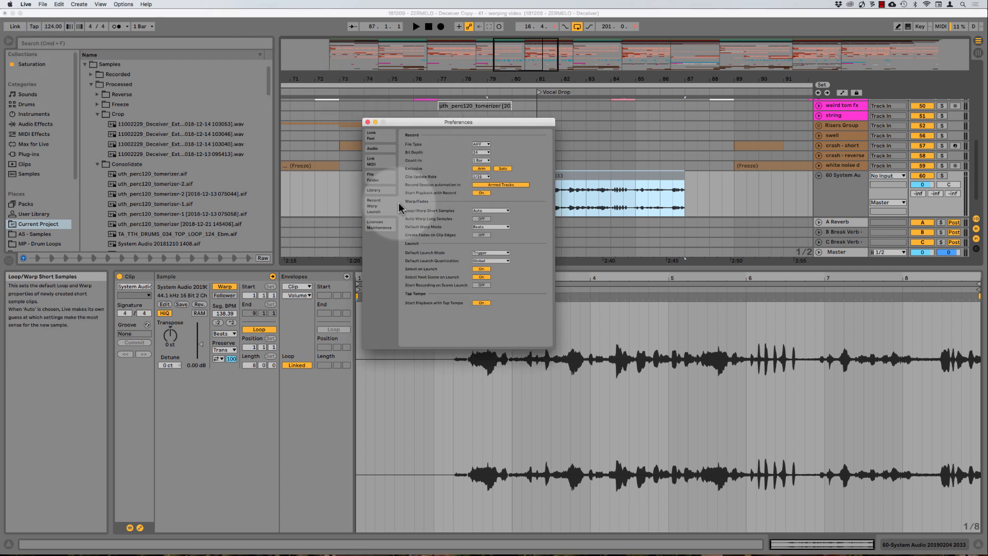
pyautogui.moveTo(413, 122); pyautogui.dragTo(446, 196)
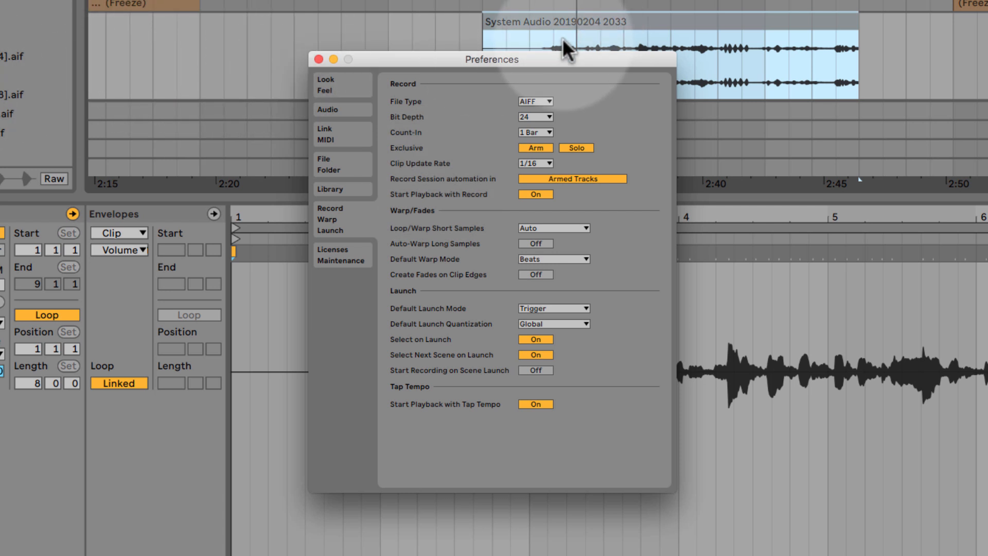
pyautogui.click(318, 58)
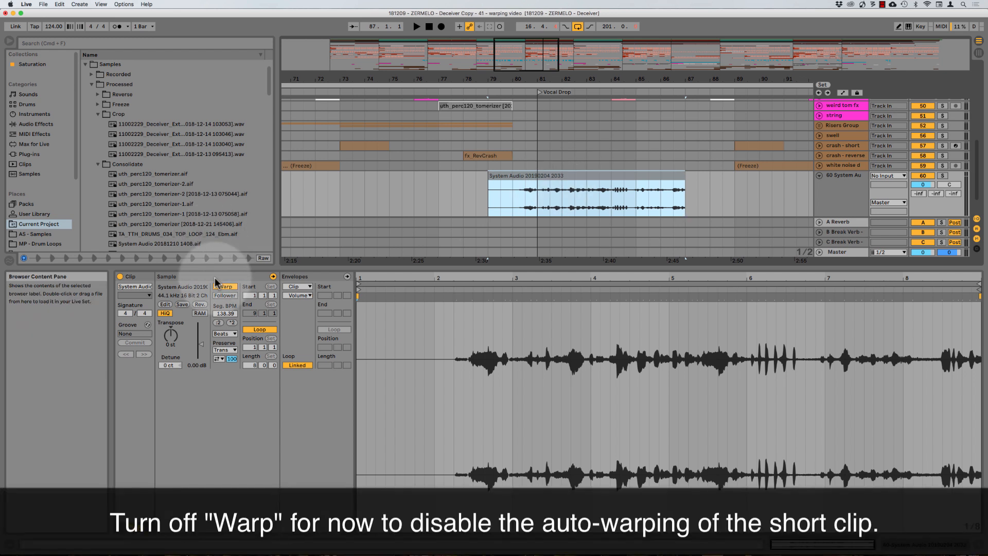
# Turn off Warp for the imported System Audio clip and move the clip to start at 75.3.1
pyautogui.click(225, 286)
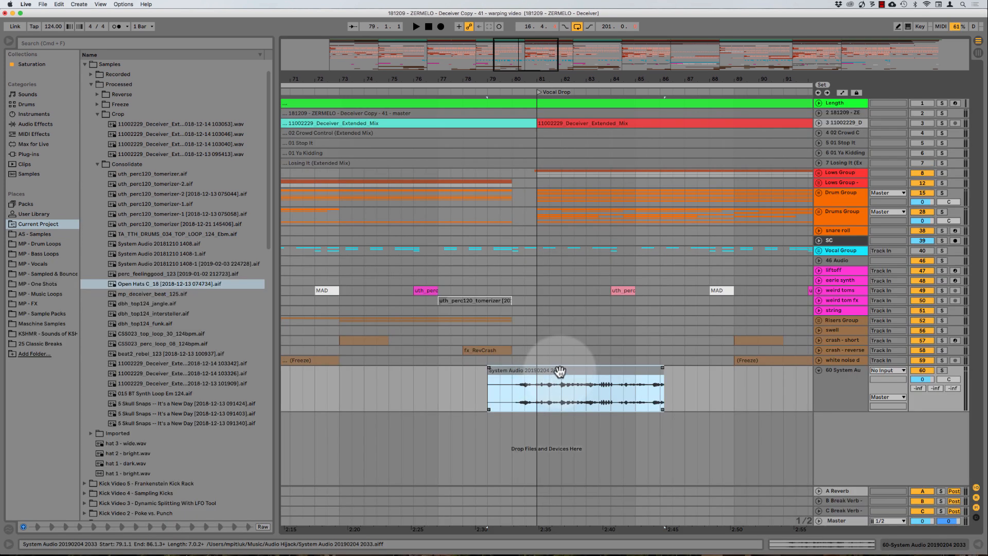
pyautogui.moveTo(560, 370); pyautogui.dragTo(467, 385)
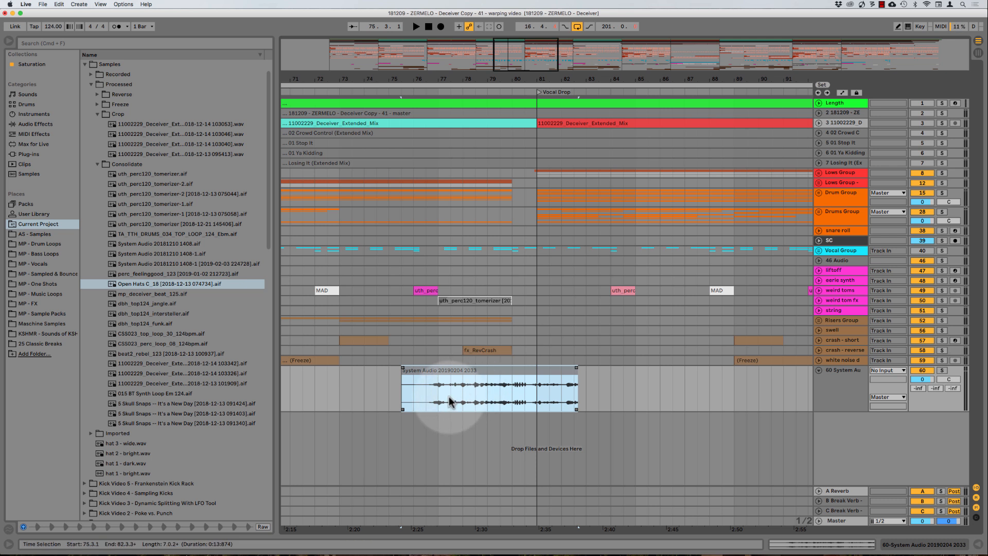
# Solo the imported audio track and play the clip from bar 77 to find the usable phrases
pyautogui.click(439, 400)
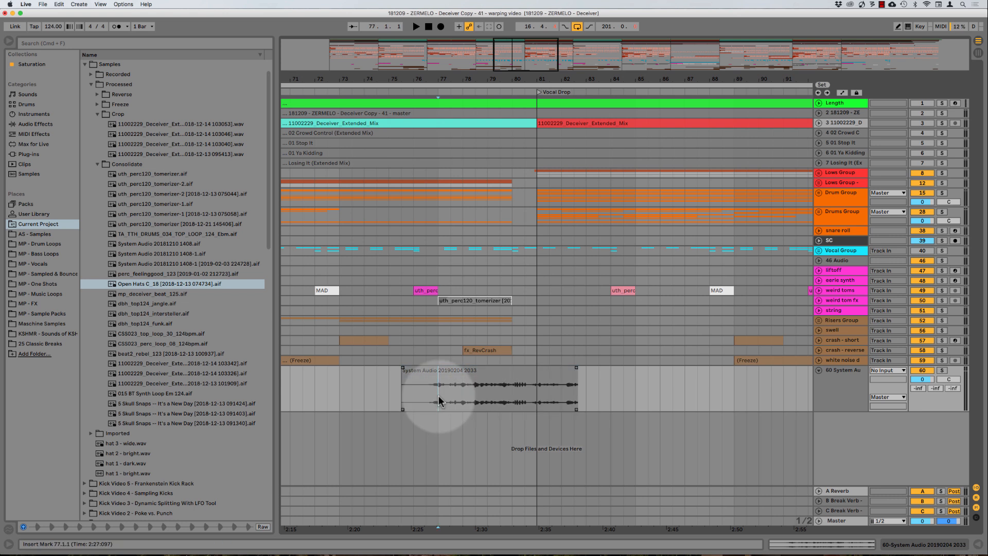
pyautogui.press('+')
pyautogui.press('+')
pyautogui.press('s')
pyautogui.press('space')
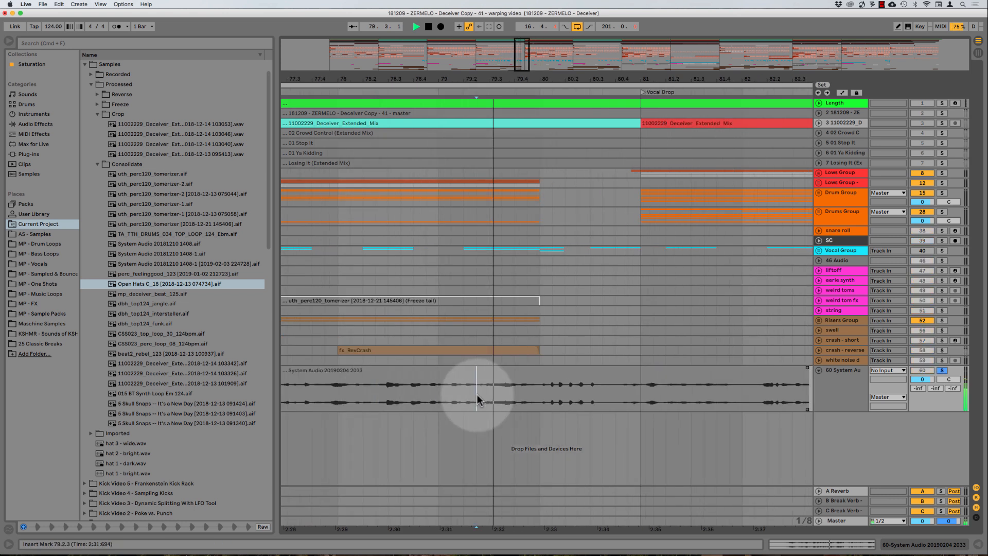
# Move the short System Audio phrase after the longer one, and start the longer phrase at 78.4.1
pyautogui.click(639, 395)
pyautogui.hscroll(-2, 601, 394)
pyautogui.moveTo(606, 372); pyautogui.dragTo(583, 376)
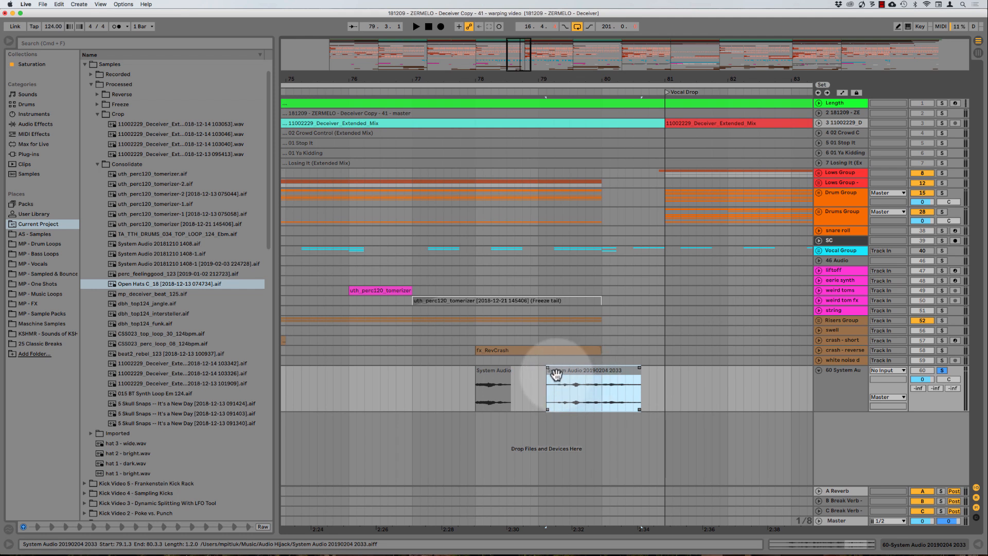
pyautogui.moveTo(484, 375); pyautogui.dragTo(670, 368)
pyautogui.moveTo(570, 368); pyautogui.dragTo(529, 367)
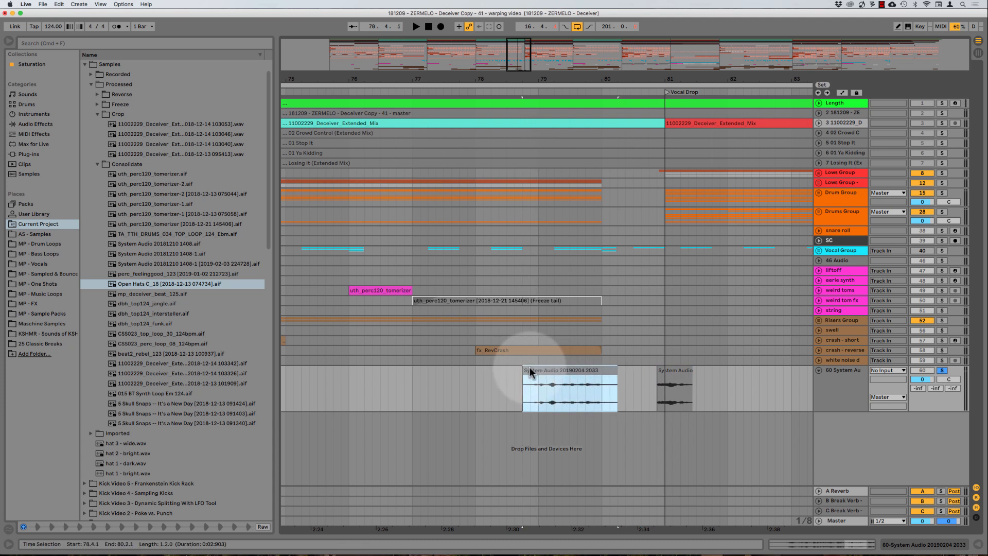
# Shift the longer System Audio phrase to start at 79.1.1, spanning the break before the vocal drop
pyautogui.click(600, 388)
pyautogui.press('+')
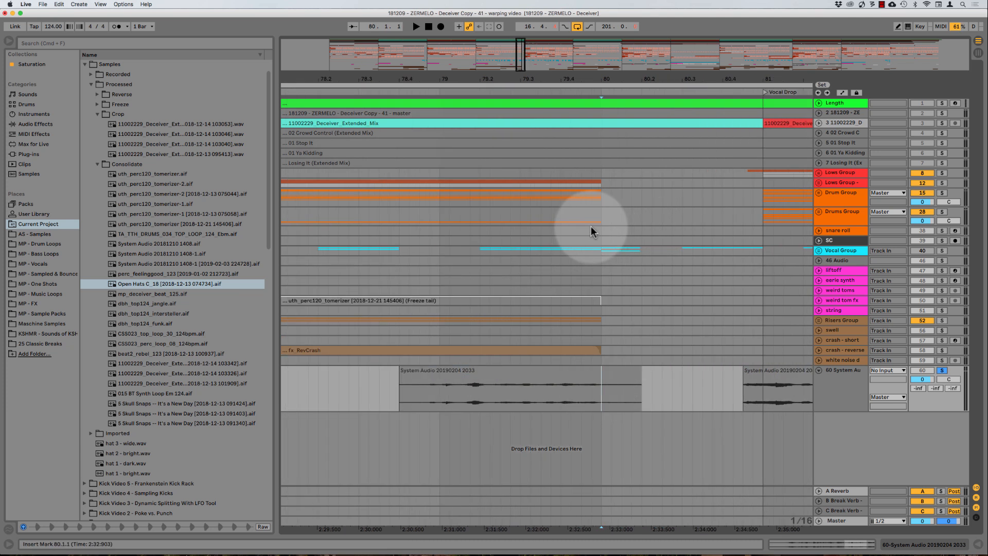
pyautogui.moveTo(603, 216); pyautogui.dragTo(650, 284)
pyautogui.click(678, 369)
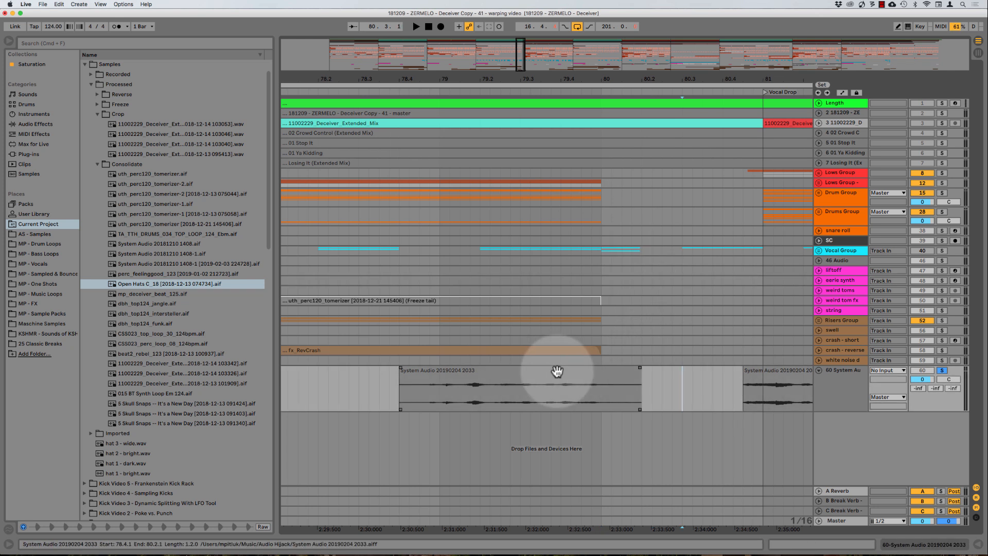
pyautogui.moveTo(557, 369); pyautogui.dragTo(596, 381)
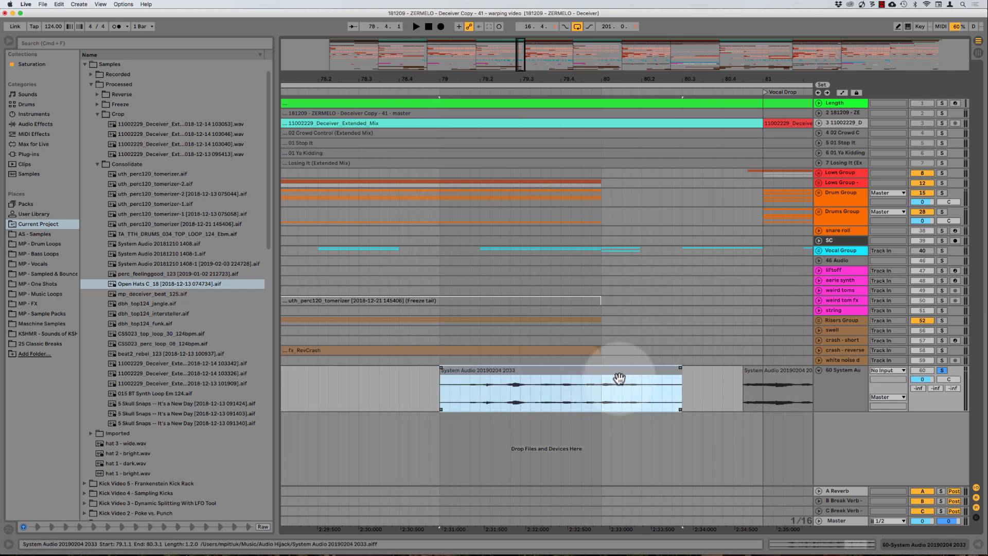
# Move the short System Audio phrase to 80.3.1, directly against the end of the longer phrase
pyautogui.click(601, 392)
pyautogui.press('-')
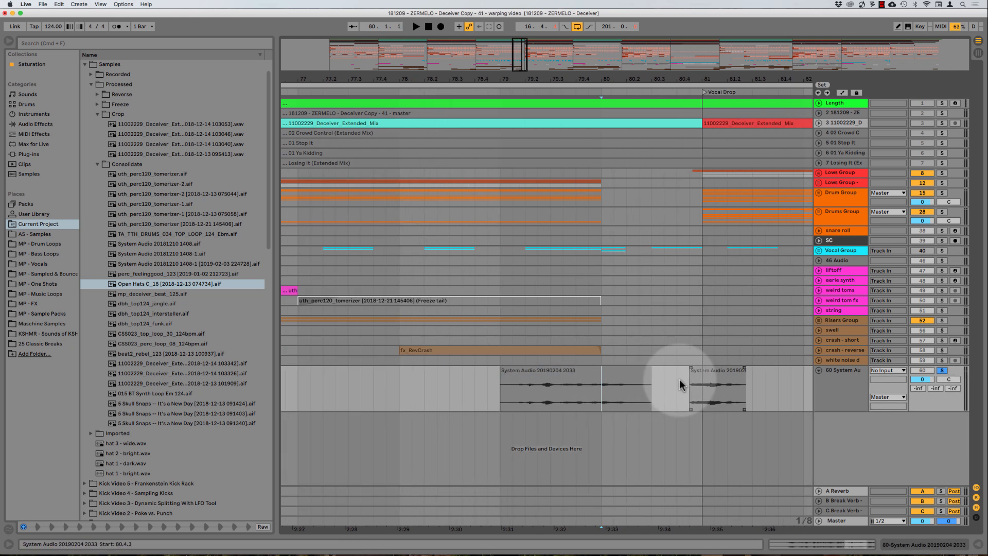
pyautogui.hscroll(5, 768, 365)
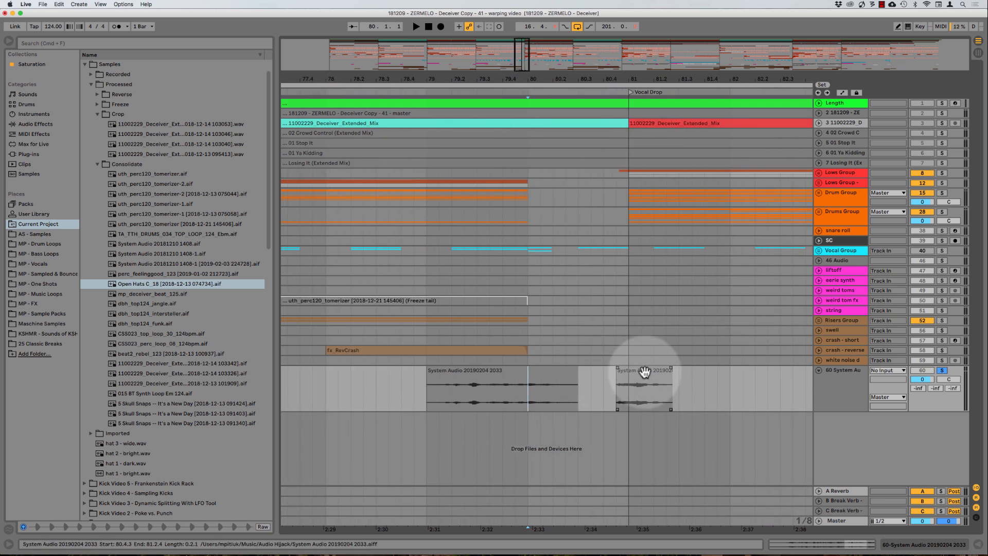
pyautogui.moveTo(645, 373); pyautogui.dragTo(611, 377)
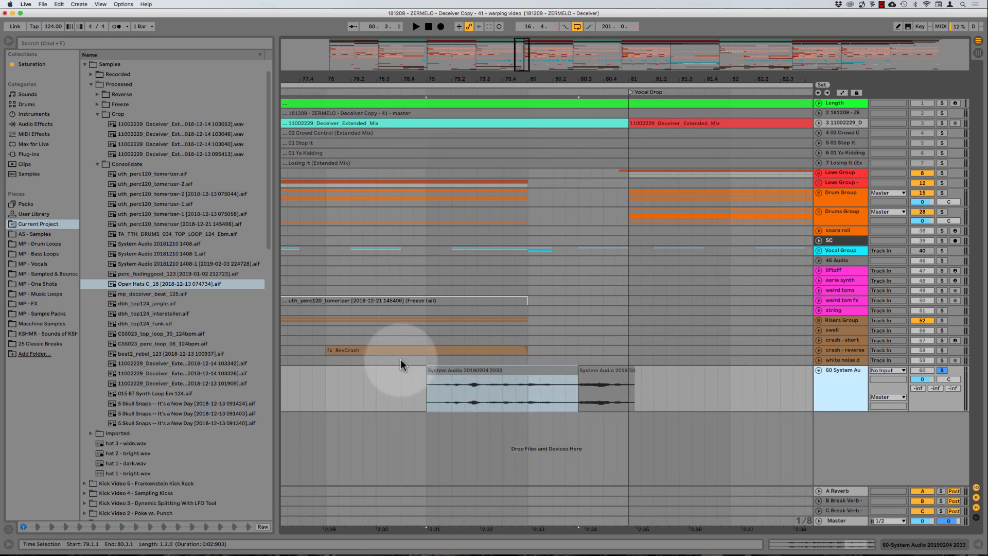
# Add a Limiter to the 60 System Audio track and raise its gain to about 6 dB
pyautogui.click(401, 359)
pyautogui.click(484, 369)
pyautogui.doubleClick(835, 378)
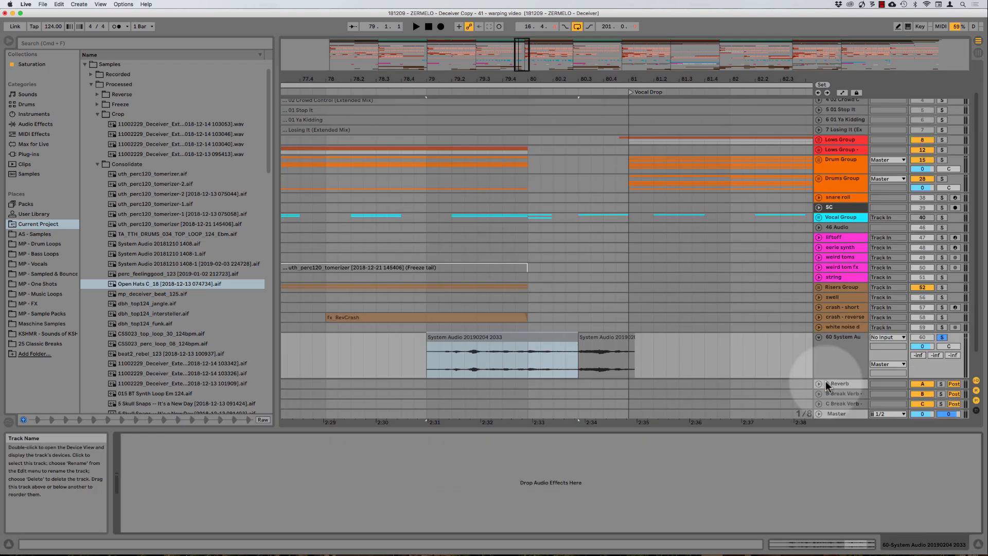
pyautogui.click(45, 122)
pyautogui.scroll(-2, 146, 181)
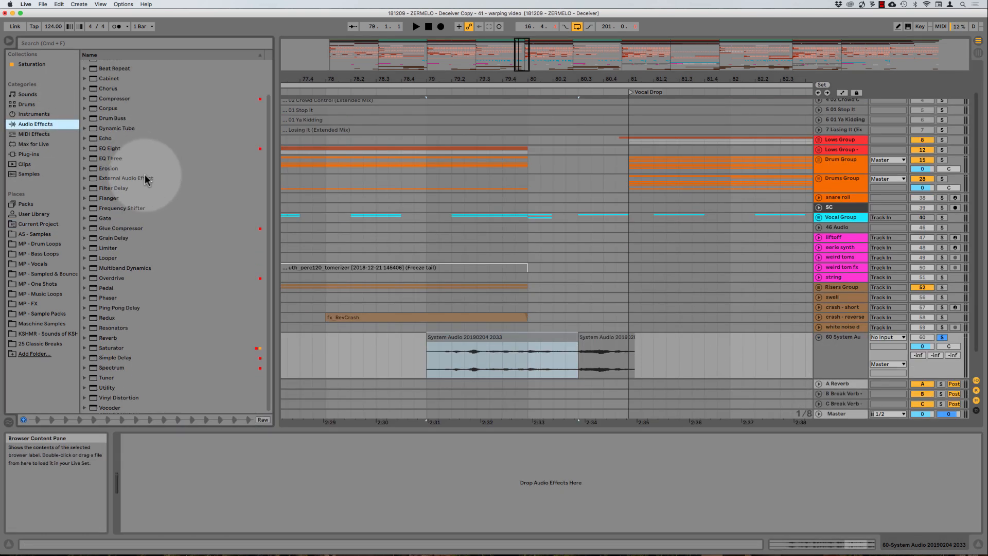
pyautogui.moveTo(110, 249); pyautogui.dragTo(139, 466)
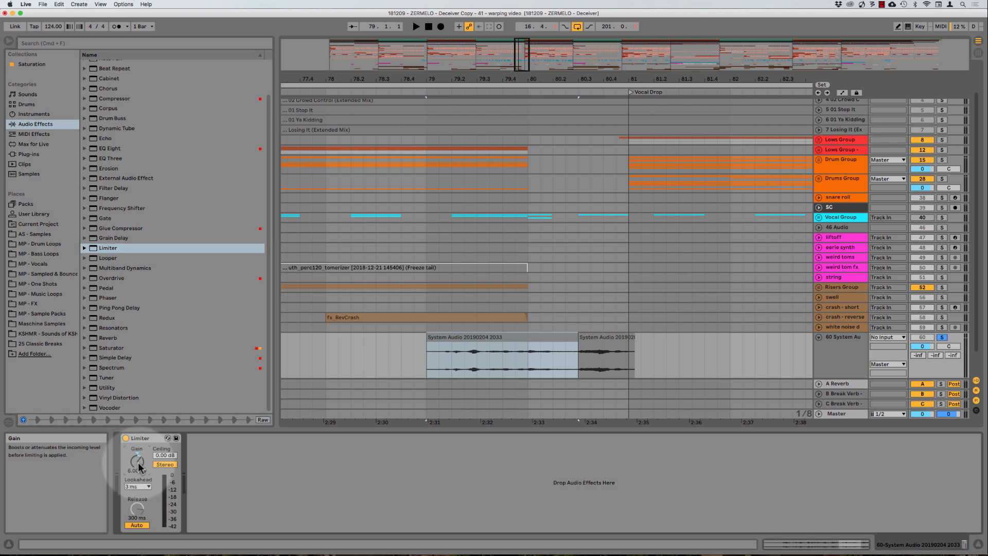
pyautogui.press('super+alt+l')
# Play the arrangement from 78.1.1 into the vocal drop to hear both phrases in context
pyautogui.click(295, 381)
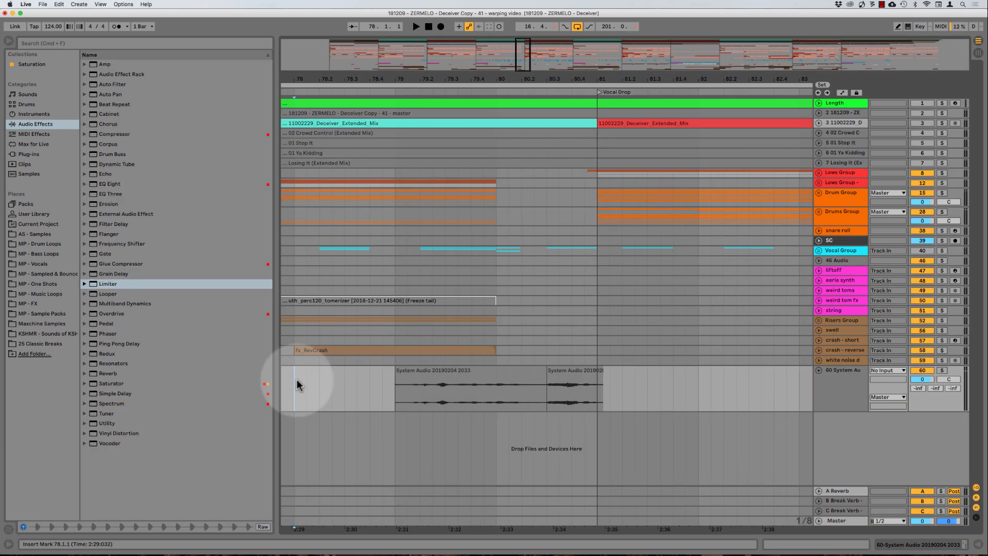
pyautogui.press('space')
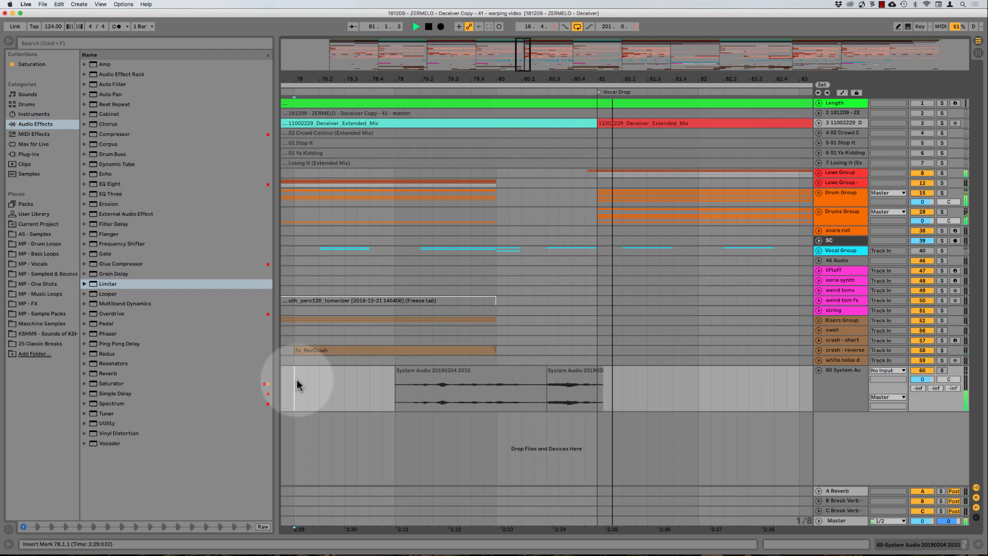
pyautogui.press('space')
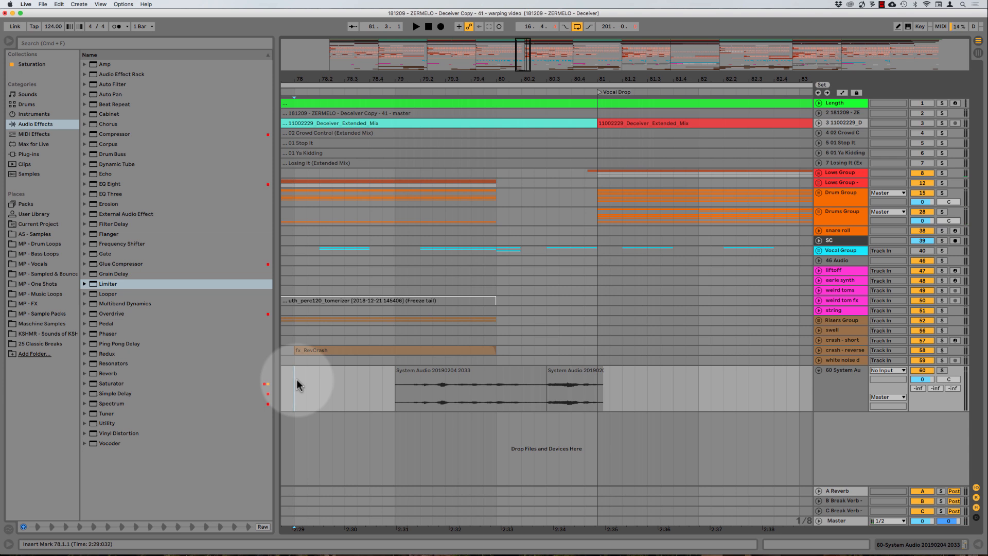
# Show the sample of the longer System Audio phrase and turn Warp back on for it
pyautogui.click(464, 369)
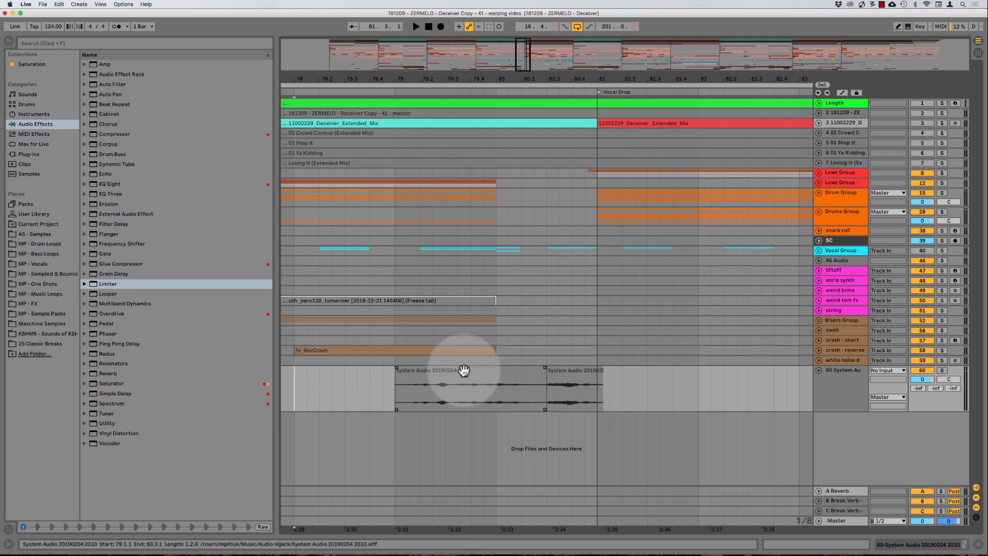
pyautogui.doubleClick(465, 369)
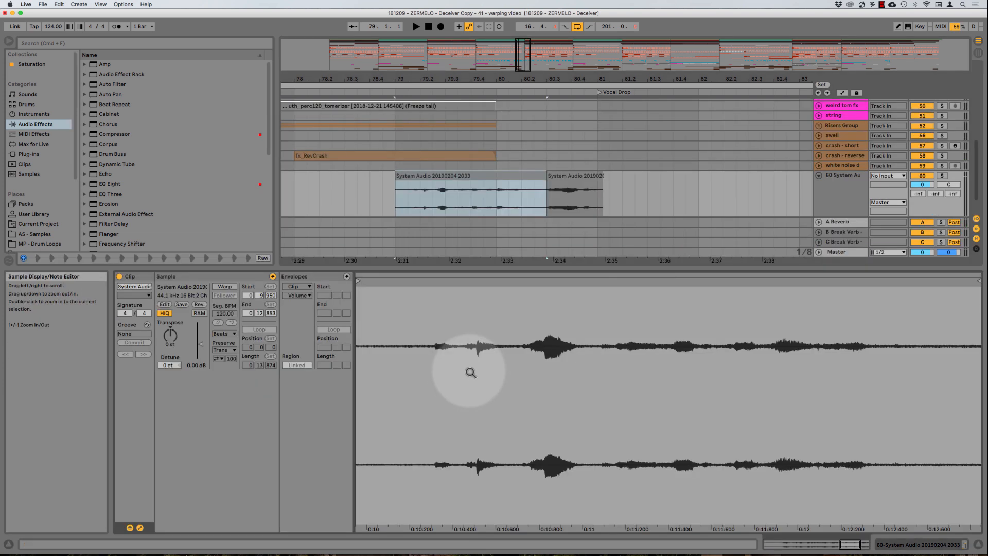
pyautogui.click(225, 287)
pyautogui.moveTo(396, 313); pyautogui.dragTo(381, 378)
pyautogui.moveTo(582, 279); pyautogui.dragTo(579, 281)
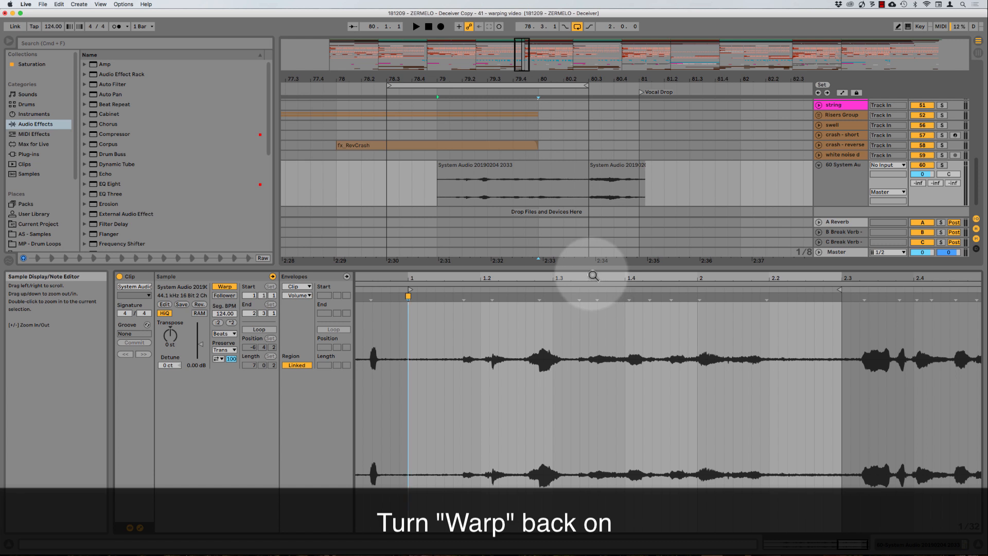
pyautogui.moveTo(592, 275); pyautogui.dragTo(614, 282)
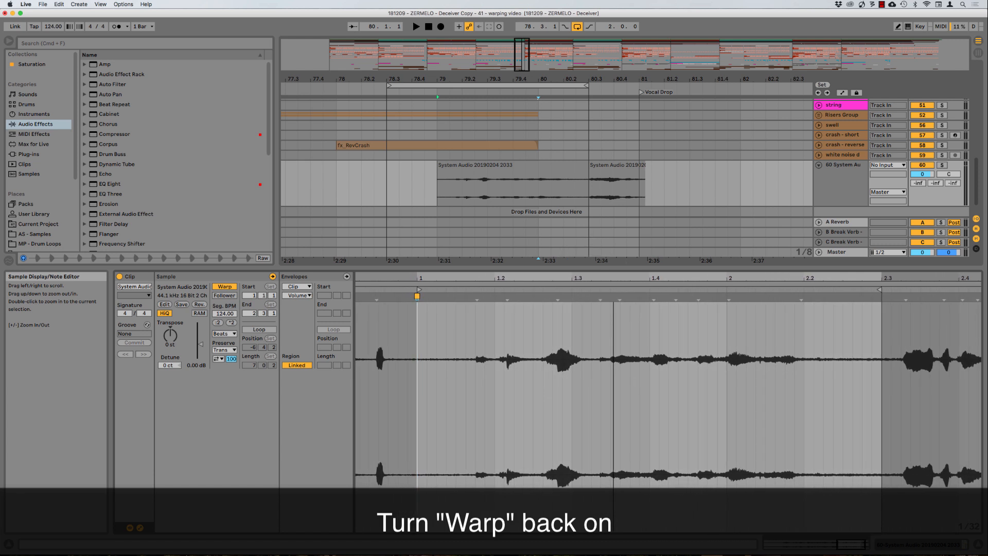
# Try to align the word near the phrase's end to 2.1.1 with a warp marker, and undo that marker
pyautogui.moveTo(429, 363); pyautogui.dragTo(876, 397)
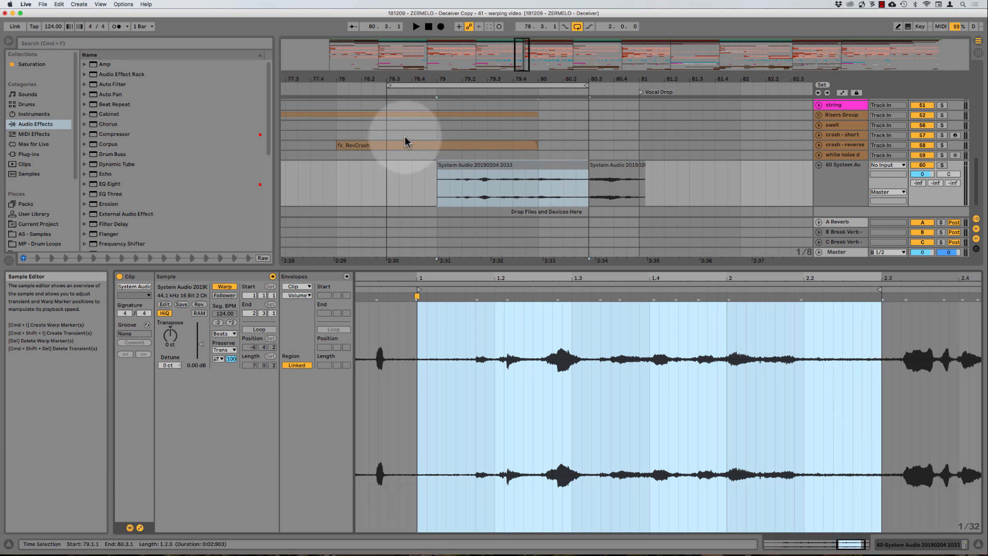
pyautogui.click(501, 177)
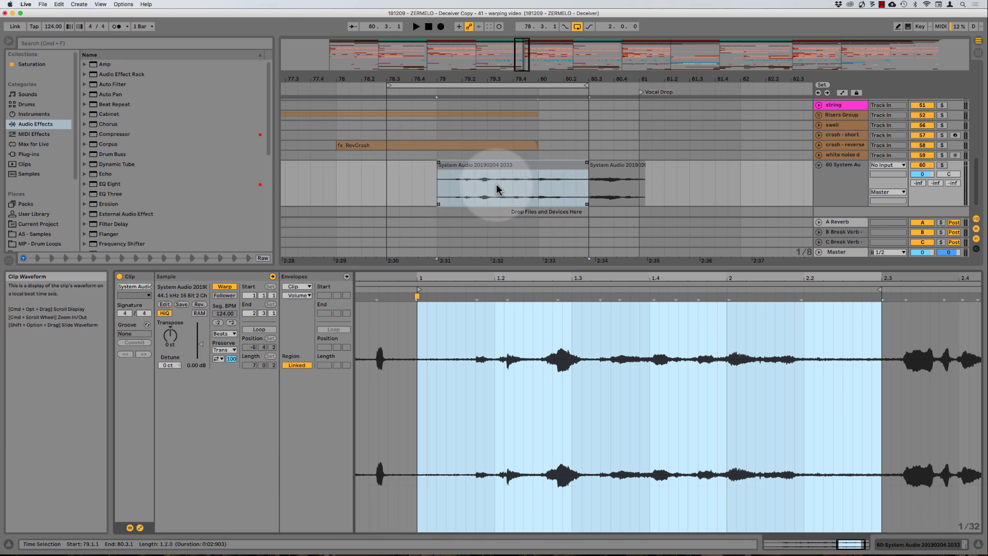
pyautogui.click(513, 370)
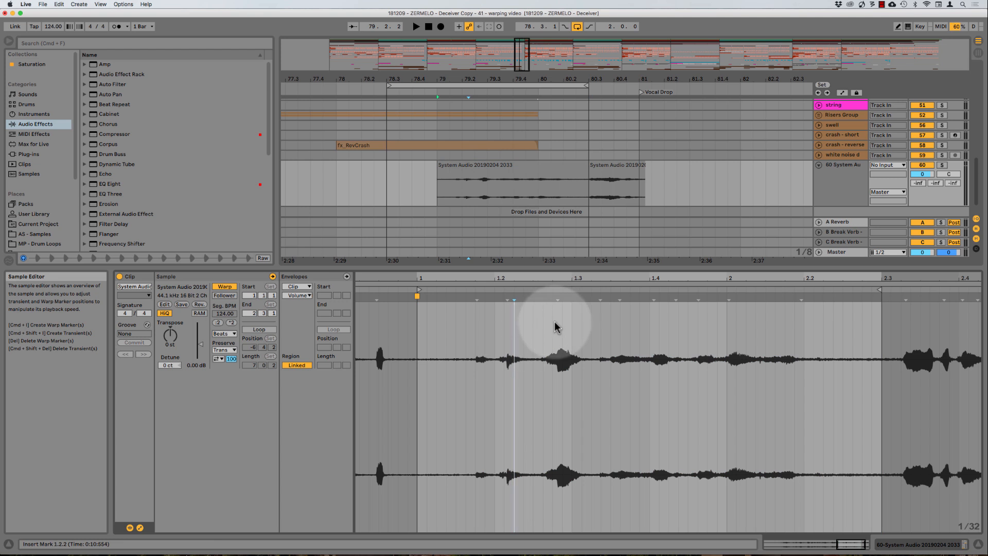
pyautogui.click(728, 298)
pyautogui.moveTo(728, 297); pyautogui.dragTo(729, 297)
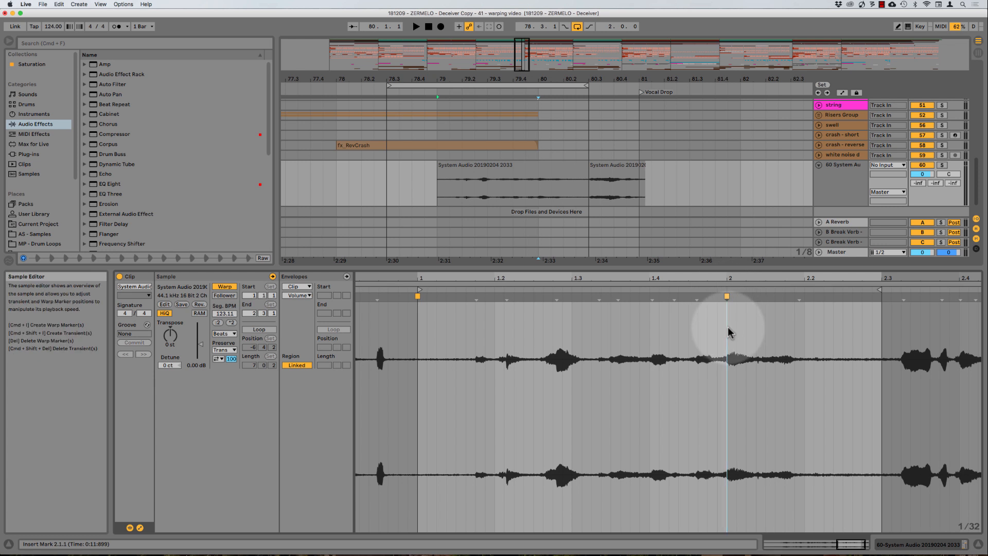
pyautogui.moveTo(727, 330); pyautogui.dragTo(802, 337)
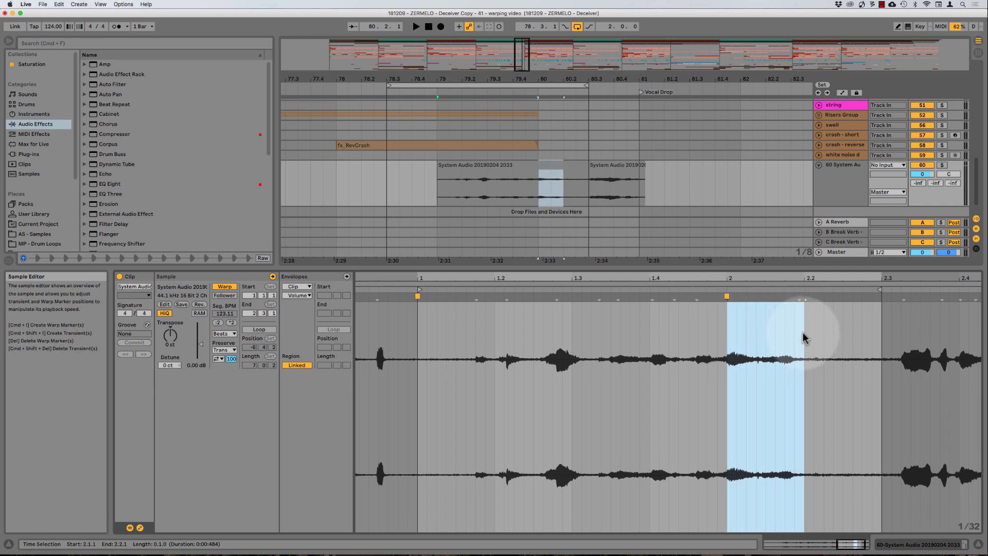
pyautogui.click(540, 185)
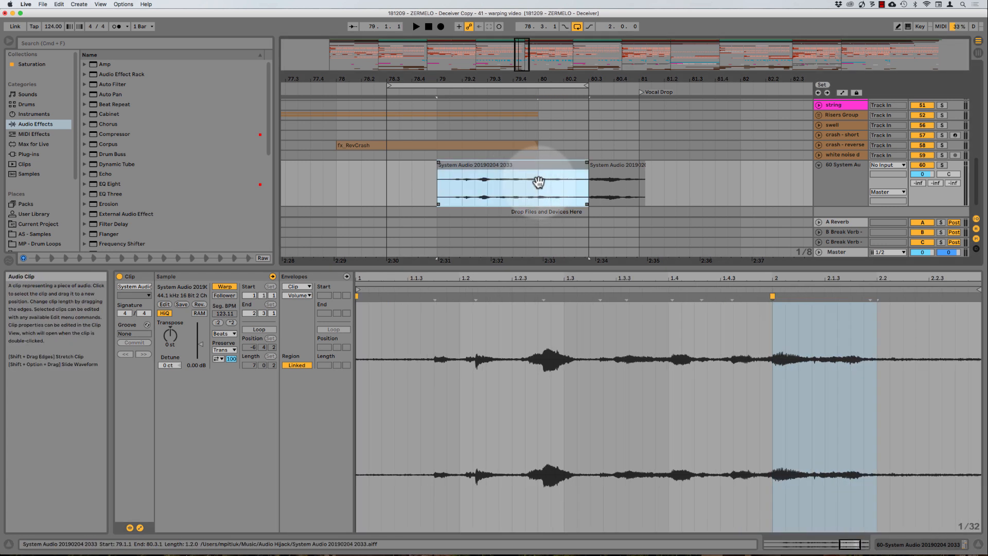
pyautogui.click(539, 194)
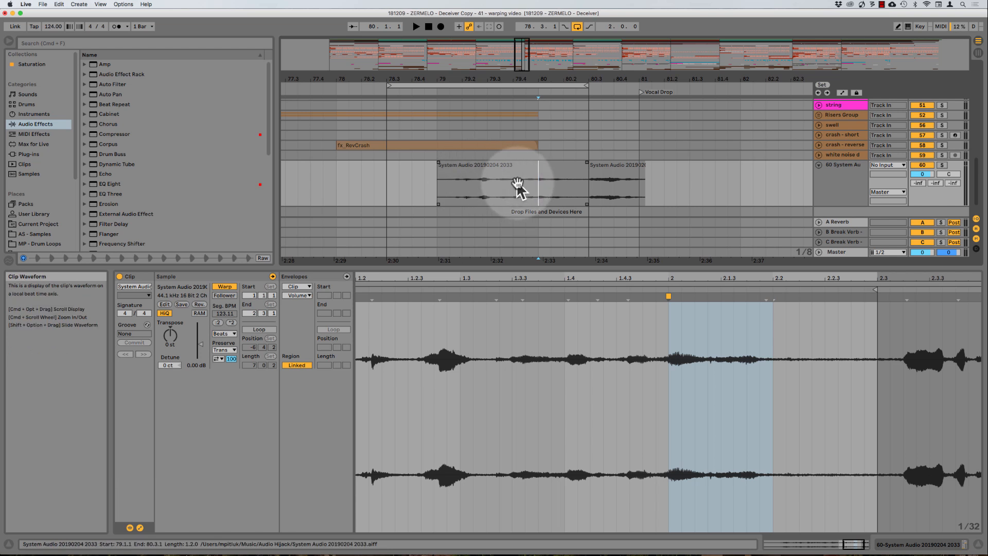
pyautogui.press('super+z')
# Examine the longer phrase's waveform around its start marker, including the quiet lead-in and the sound before 1.1.1
pyautogui.hscroll(-2, 611, 358)
pyautogui.hscroll(3, 609, 356)
pyautogui.hscroll(-1, 626, 360)
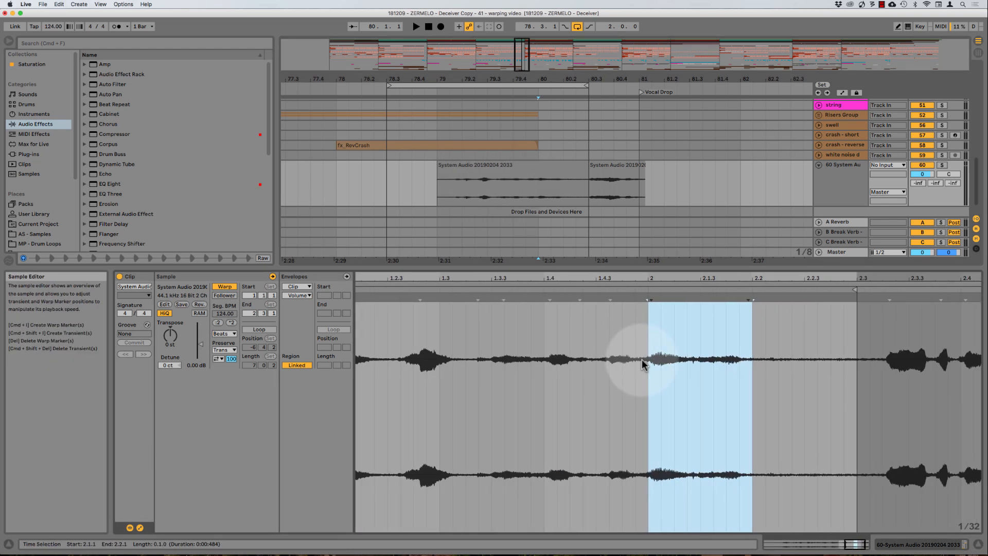
pyautogui.hscroll(-4, 642, 360)
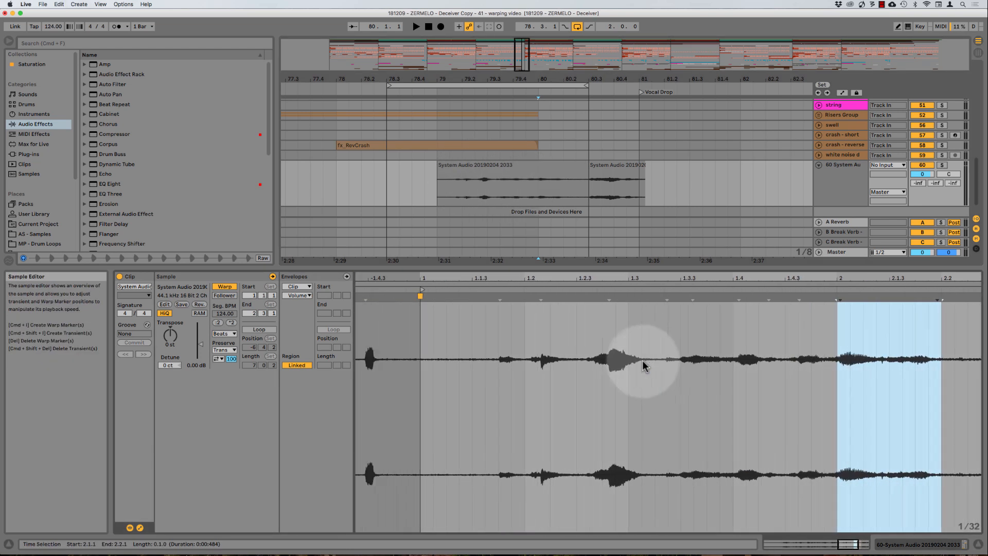
pyautogui.hscroll(-1, 422, 324)
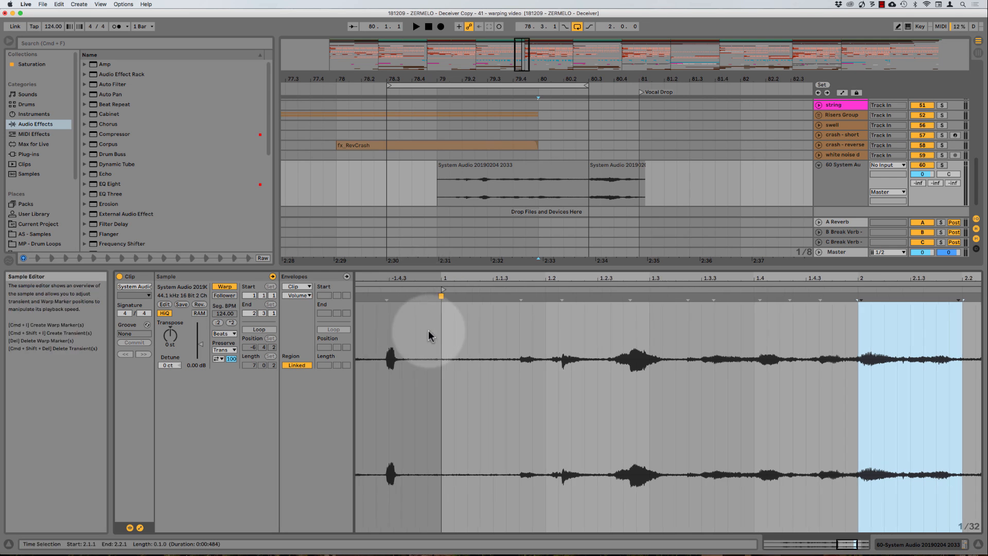
pyautogui.moveTo(442, 321)
pyautogui.mouseDown()
pyautogui.moveTo(490, 325)
pyautogui.moveTo(443, 331)
pyautogui.moveTo(522, 330)
pyautogui.mouseUp()
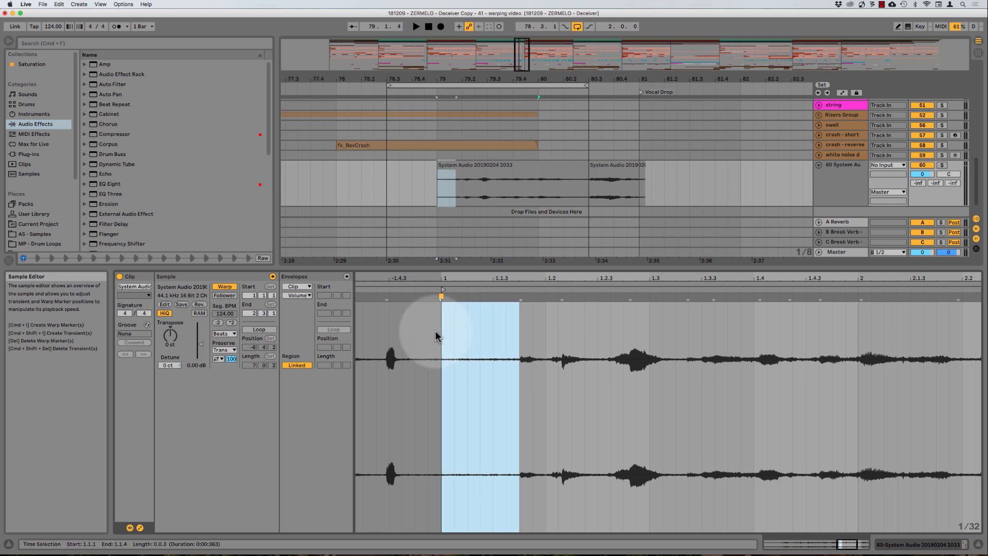
pyautogui.moveTo(441, 335); pyautogui.dragTo(381, 334)
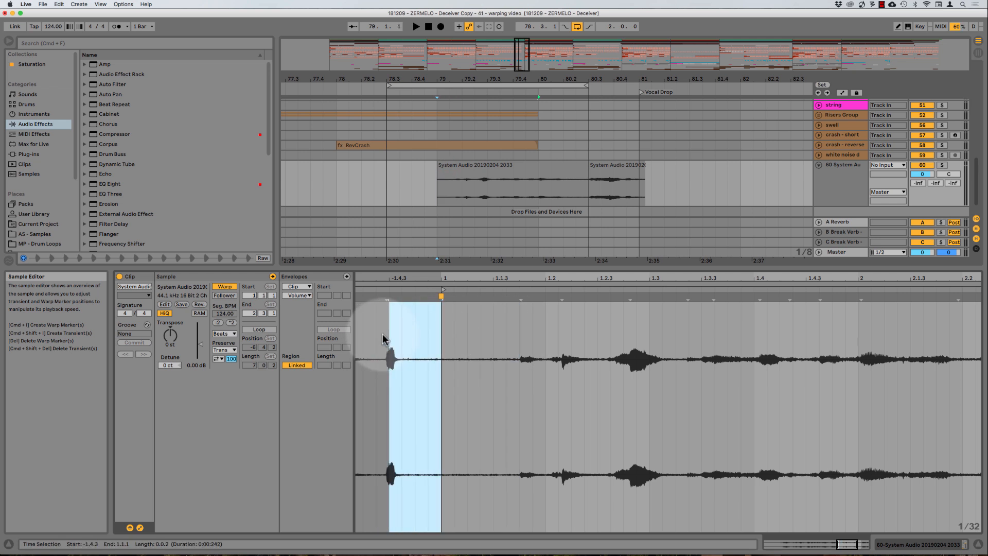
pyautogui.click(467, 326)
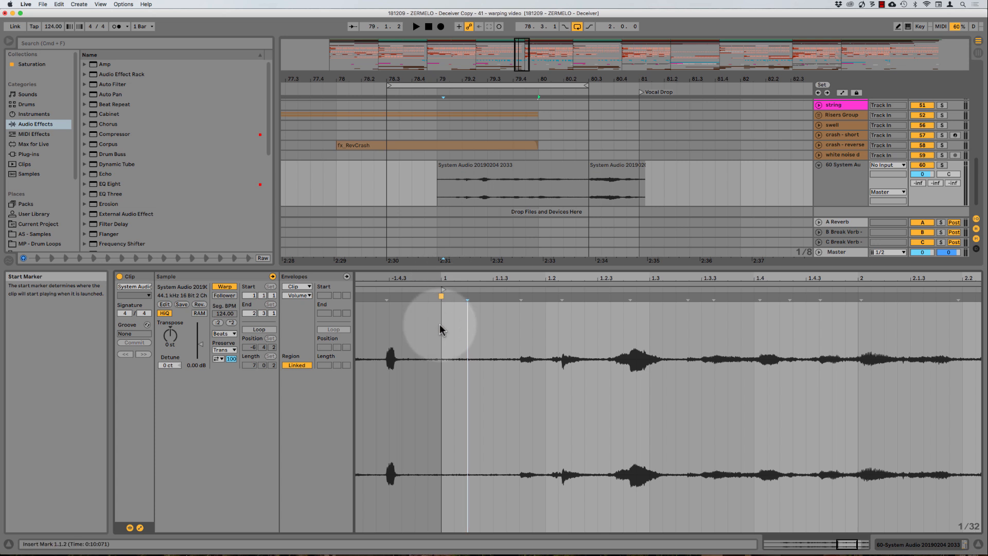
# Set 1.1.1 at the start marker of the longer phrase and select the sample from 1.1.1 to 1.4.3
pyautogui.rightClick(442, 290)
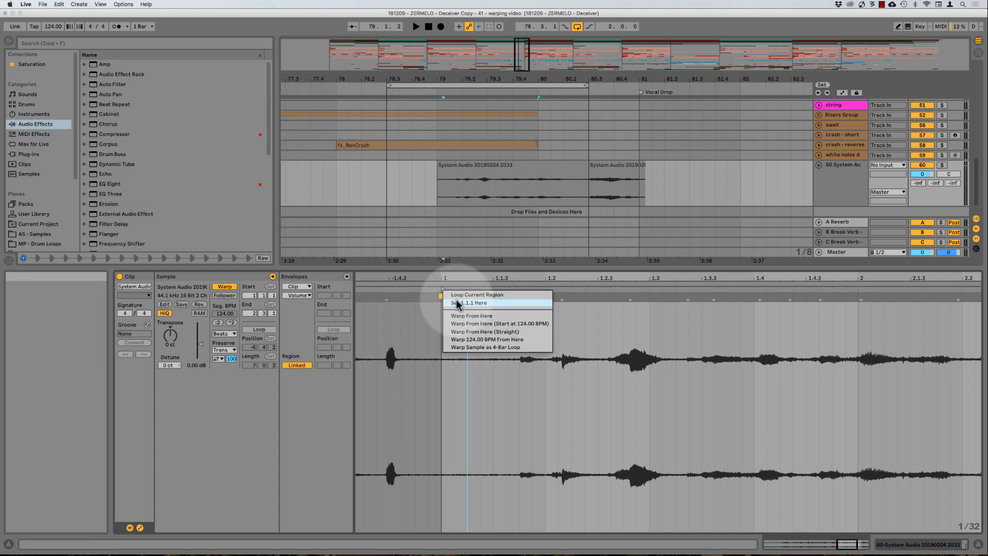
pyautogui.click(458, 303)
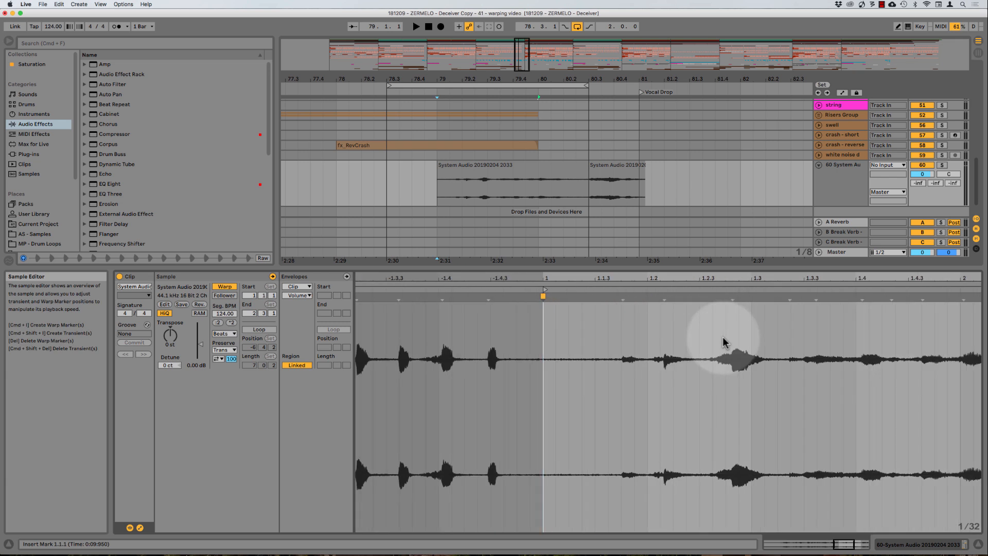
pyautogui.hscroll(1, 443, 360)
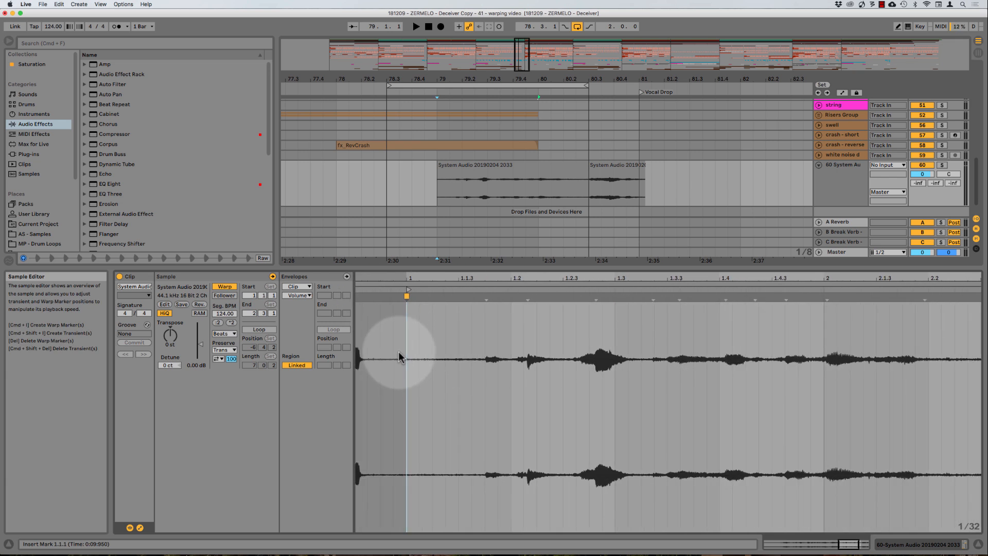
pyautogui.moveTo(406, 352); pyautogui.dragTo(782, 366)
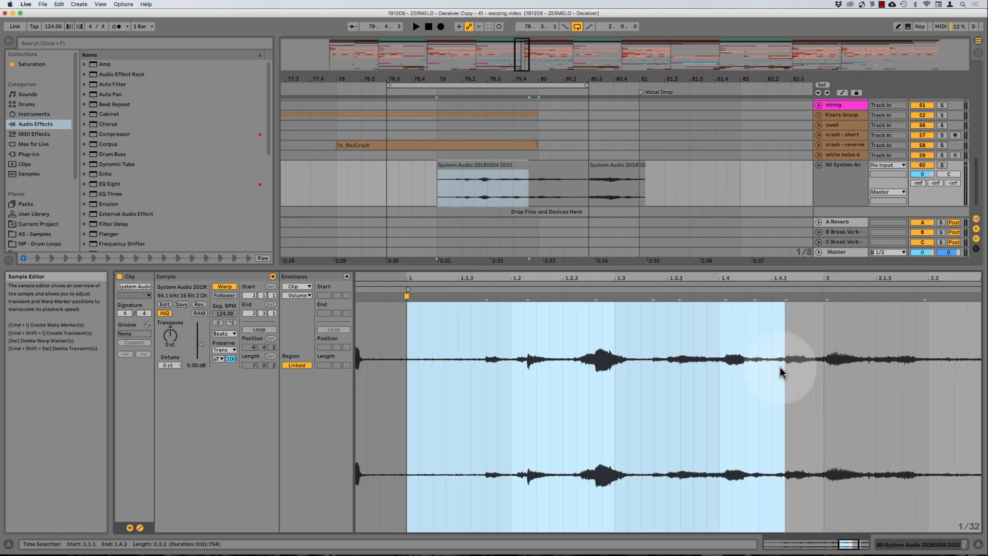
# Consolidate the longer System Audio phrase, from 79.1.1 to 80.3.1, into its own audio file
pyautogui.click(485, 166)
pyautogui.moveTo(435, 189); pyautogui.dragTo(565, 193)
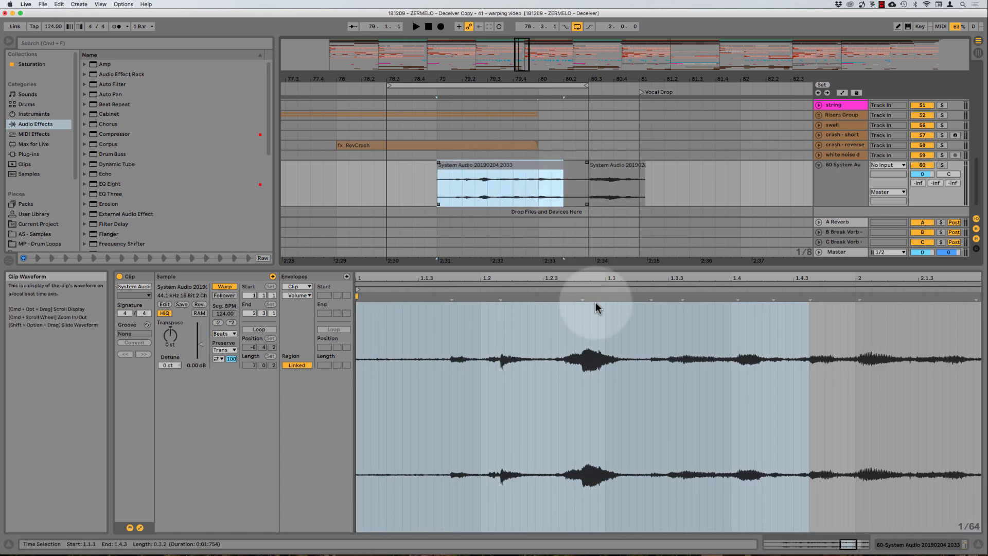
pyautogui.hscroll(-2, 584, 356)
pyautogui.click(520, 359)
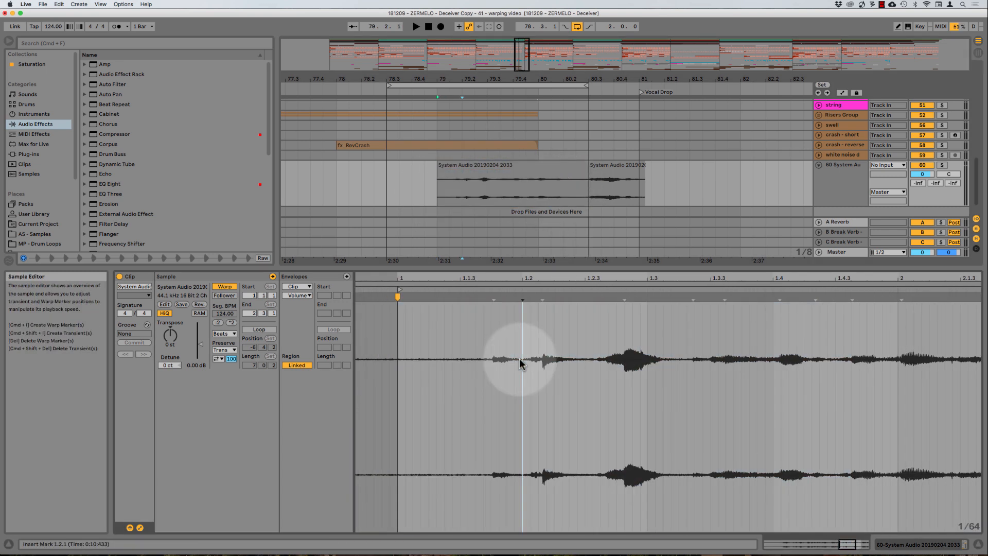
pyautogui.moveTo(566, 277); pyautogui.dragTo(567, 272)
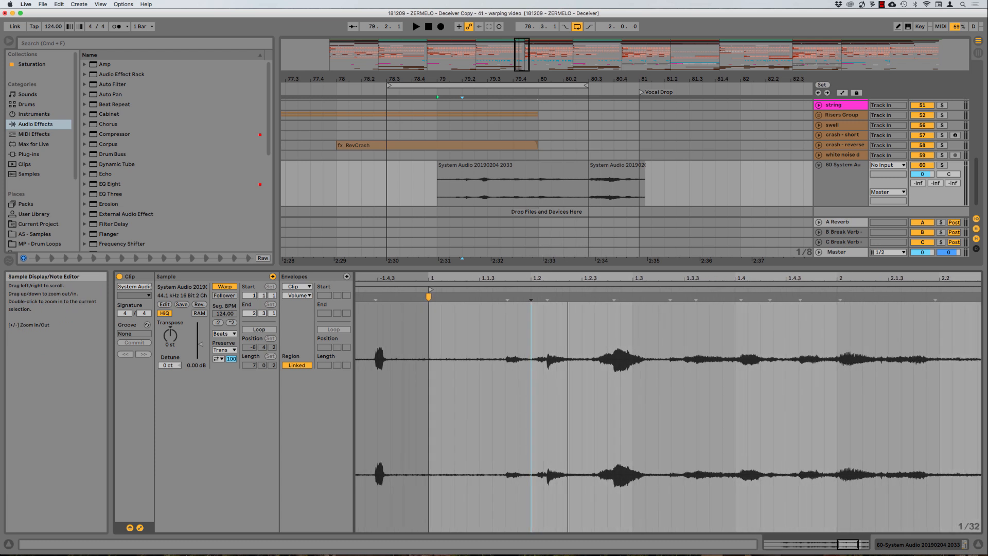
pyautogui.hscroll(1, 538, 342)
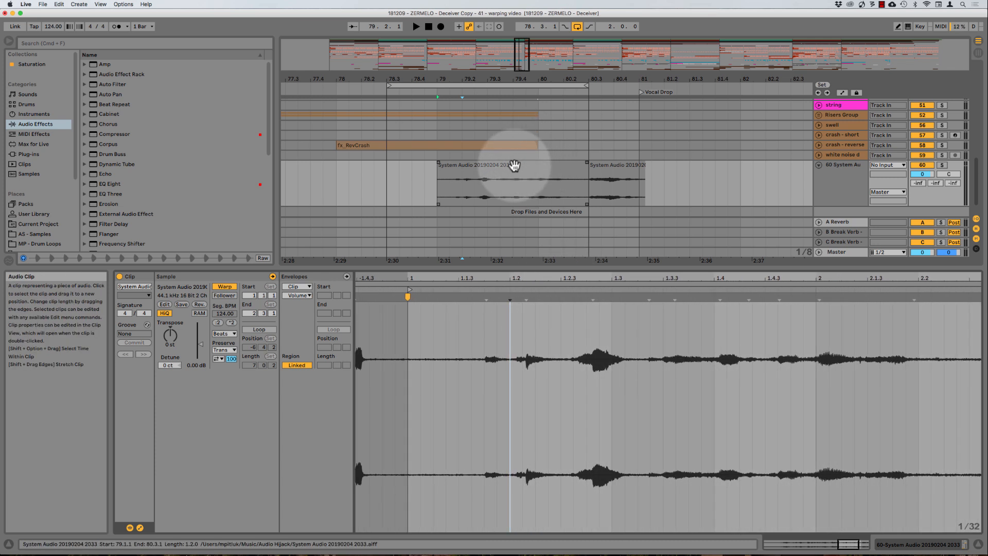
pyautogui.hscroll(-2, 496, 168)
pyautogui.click(484, 165)
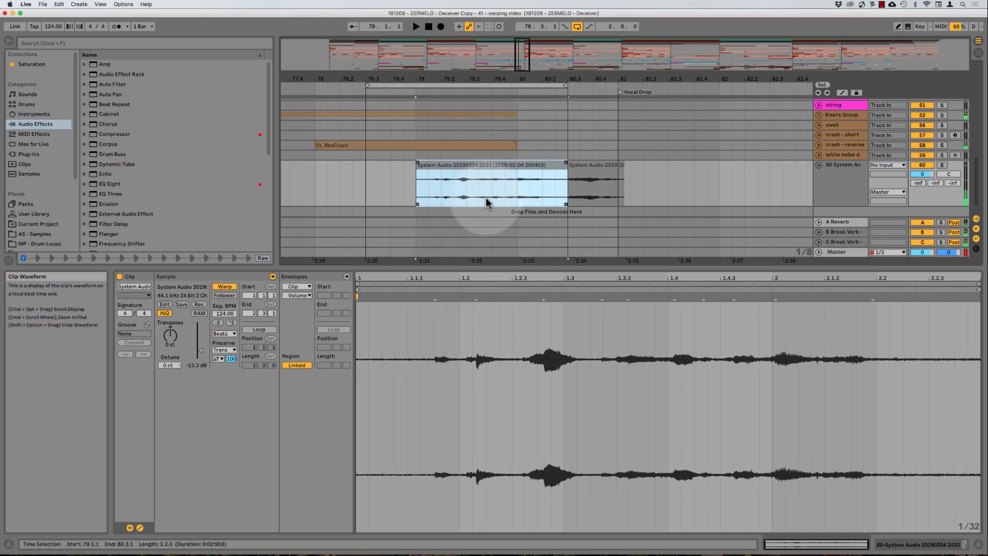
# Add a warp marker to the consolidated phrase and pull its late word onto 2.1.1, matching 80.1.1 in the arrangement
pyautogui.moveTo(543, 280)
pyautogui.mouseDown()
pyautogui.moveTo(544, 350)
pyautogui.moveTo(544, 279)
pyautogui.mouseUp()
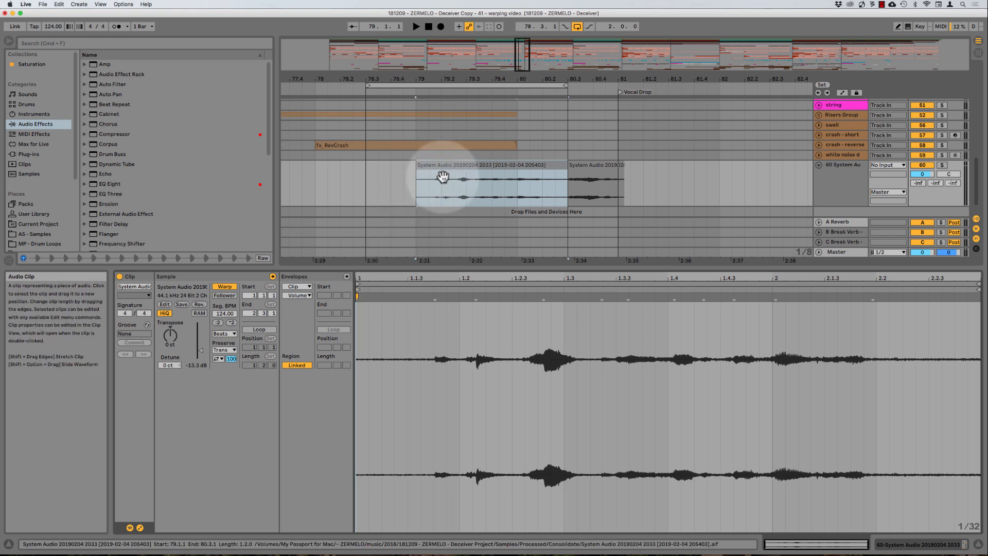
pyautogui.click(774, 299)
pyautogui.moveTo(773, 298); pyautogui.dragTo(769, 299)
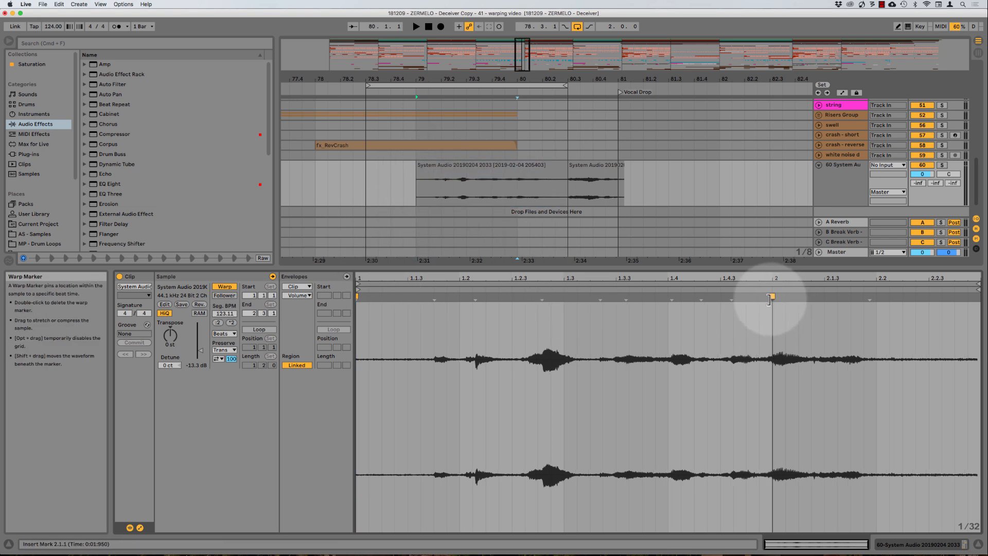
pyautogui.click(517, 193)
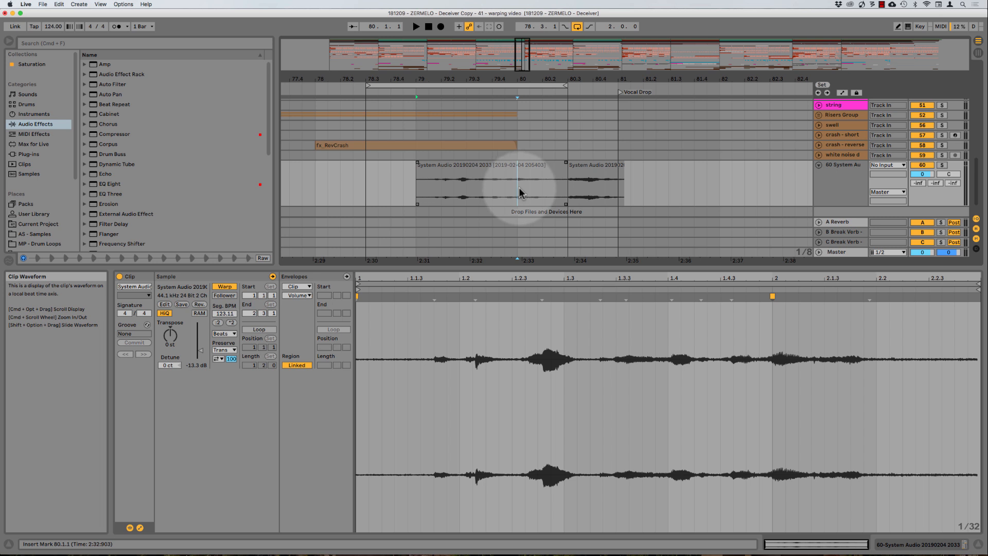
# Compare the 2.1.1 warp marker with 80.1.1 in the arrangement and play the phrase from 79.1.1
pyautogui.click(772, 296)
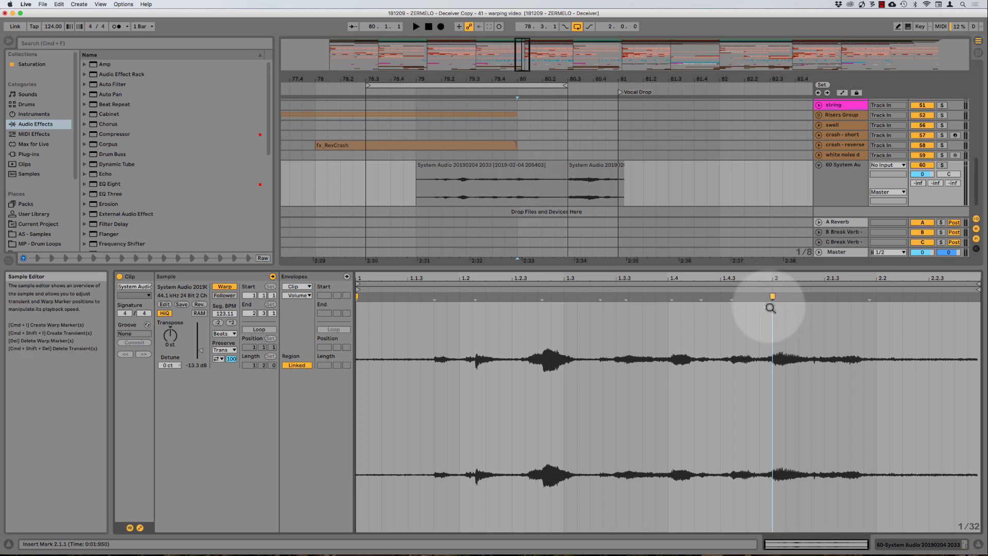
pyautogui.moveTo(517, 191); pyautogui.dragTo(567, 196)
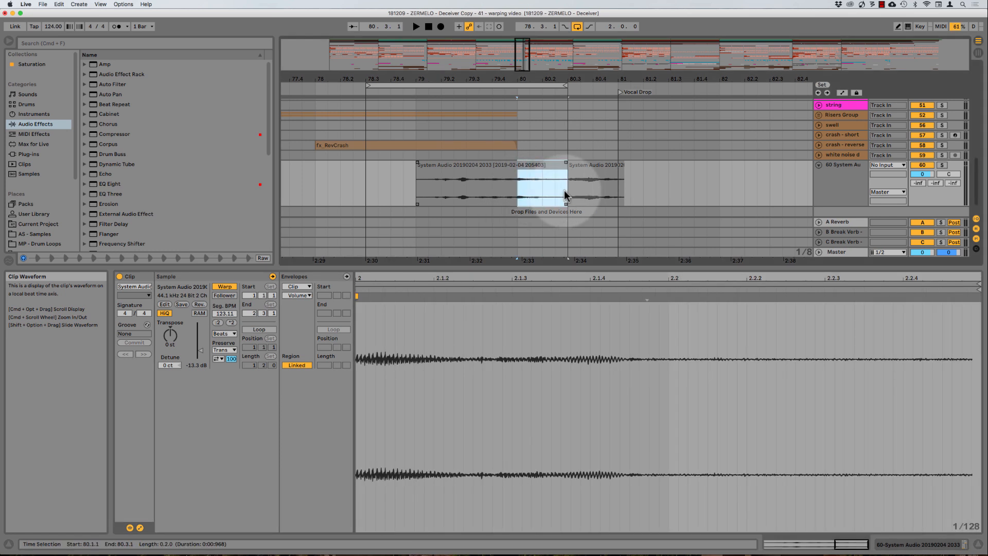
pyautogui.click(517, 193)
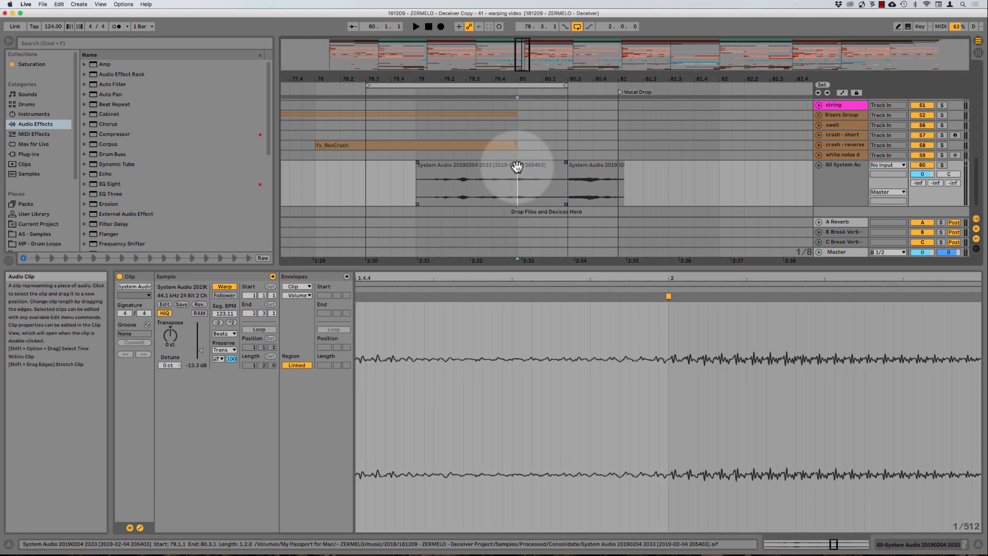
pyautogui.click(517, 166)
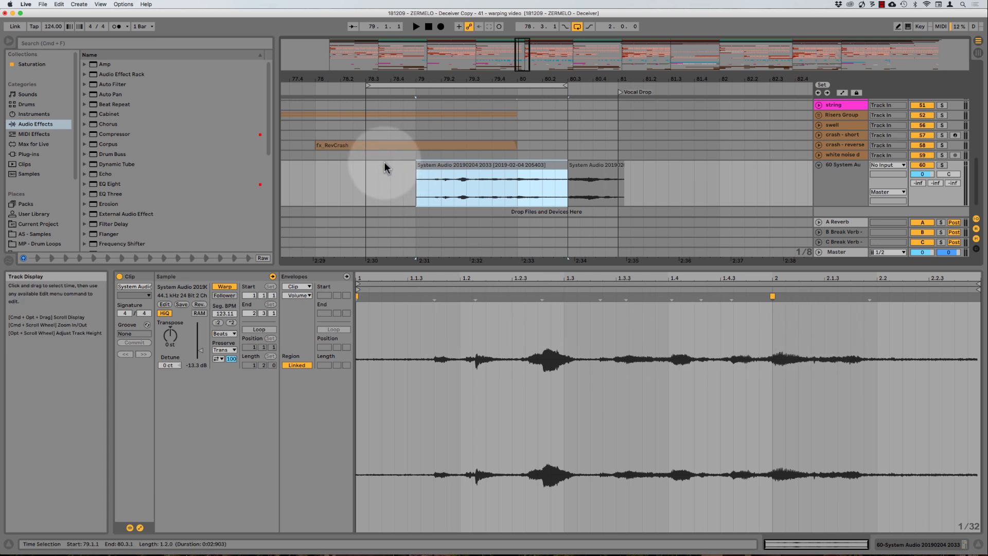
pyautogui.click(367, 177)
pyautogui.click(412, 187)
pyautogui.press('space')
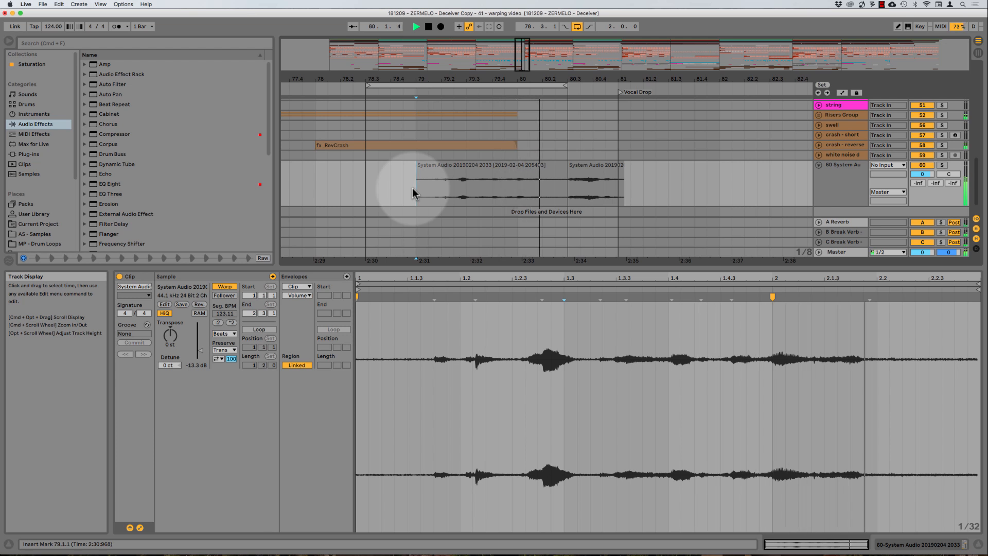
pyautogui.press('space')
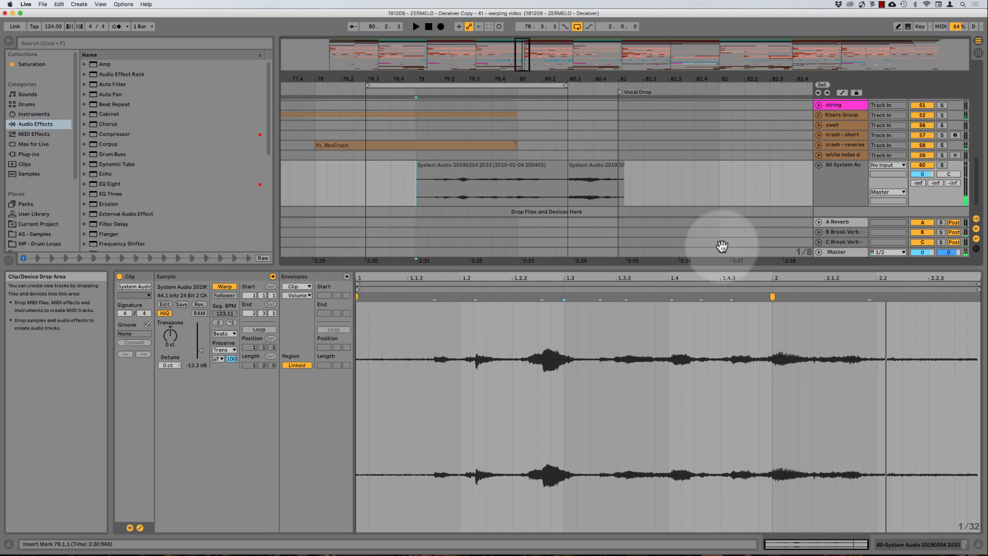
# Add warp markers to the longer phrase and pull its words onto 1.4.1, 1.2.4 and 1.2.2
pyautogui.click(668, 299)
pyautogui.doubleClick(668, 299)
pyautogui.click(566, 329)
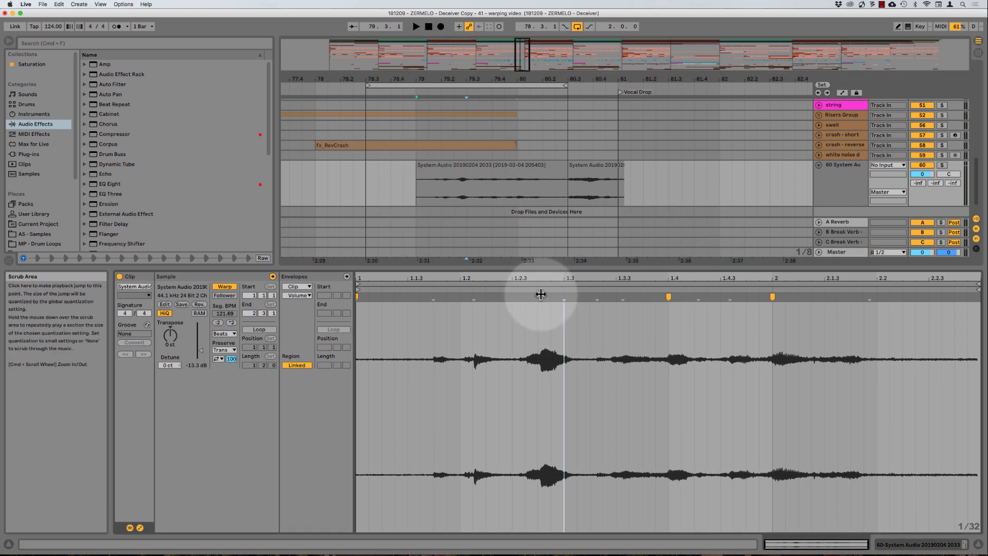
pyautogui.moveTo(540, 299)
pyautogui.mouseDown()
pyautogui.moveTo(562, 318)
pyautogui.moveTo(536, 323)
pyautogui.moveTo(608, 316)
pyautogui.mouseUp()
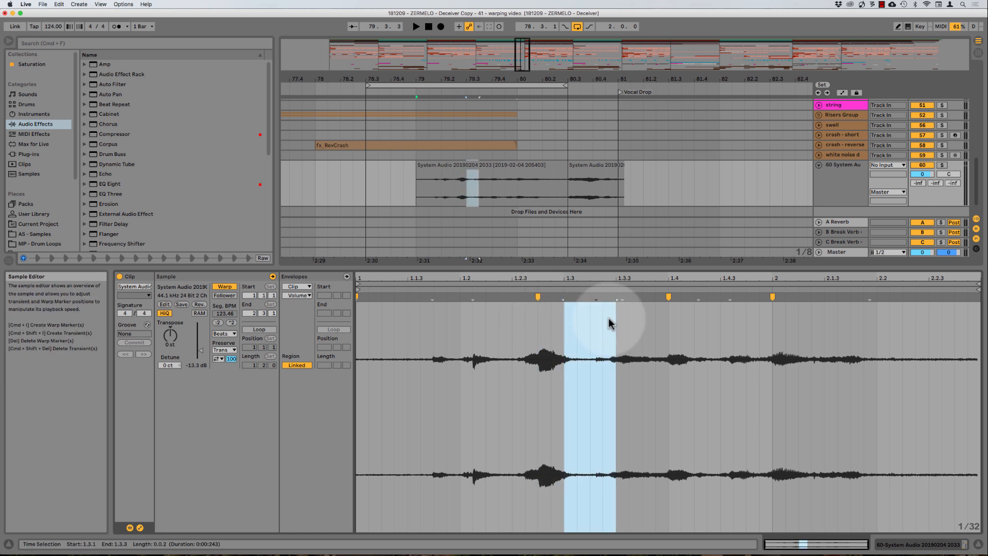
pyautogui.click(537, 314)
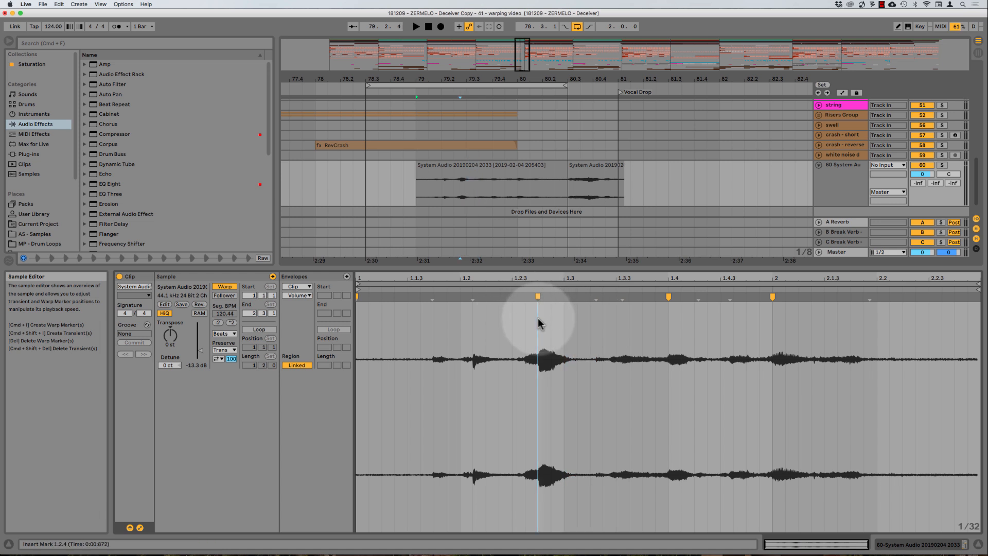
pyautogui.moveTo(538, 317); pyautogui.dragTo(560, 321)
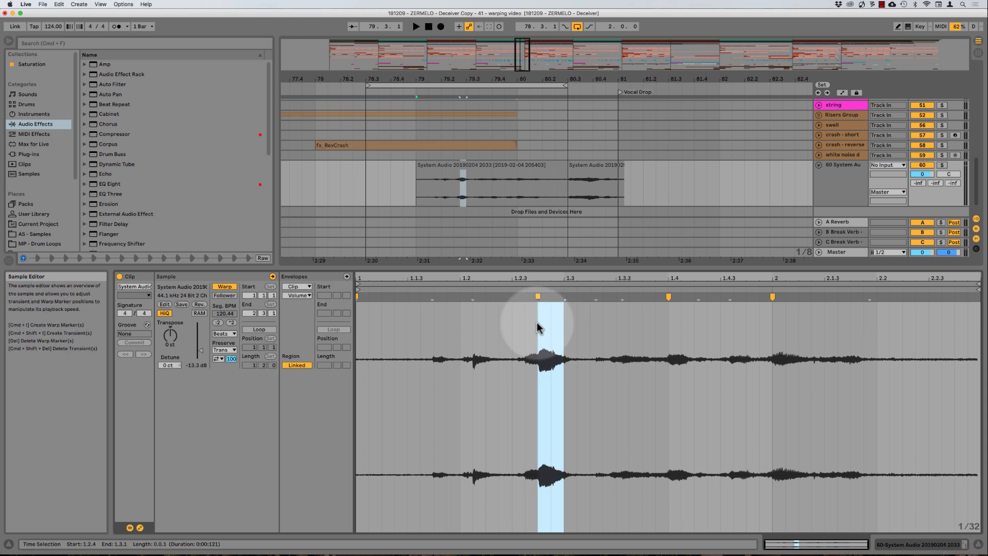
pyautogui.click(591, 330)
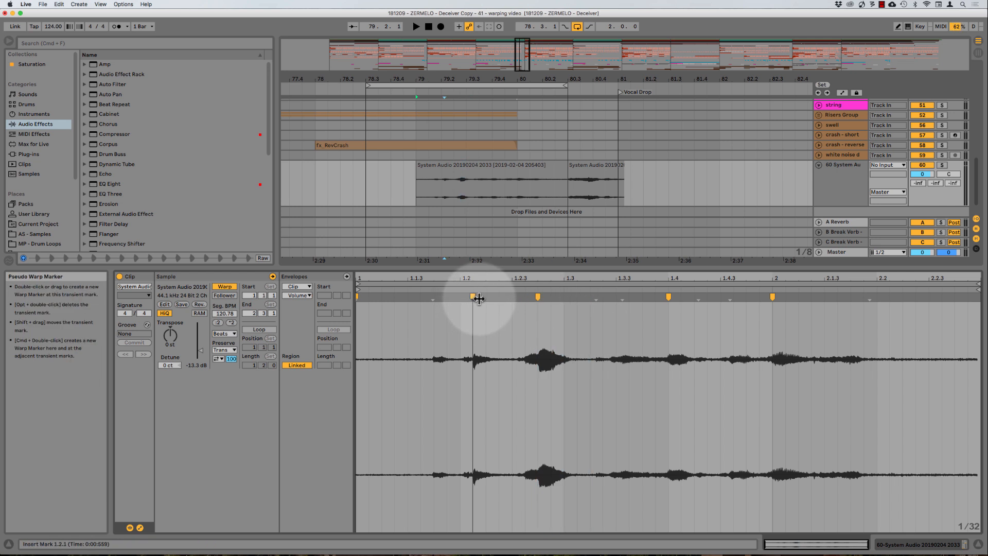
pyautogui.moveTo(479, 299)
pyautogui.mouseDown()
pyautogui.moveTo(472, 319)
pyautogui.moveTo(486, 322)
pyautogui.mouseUp()
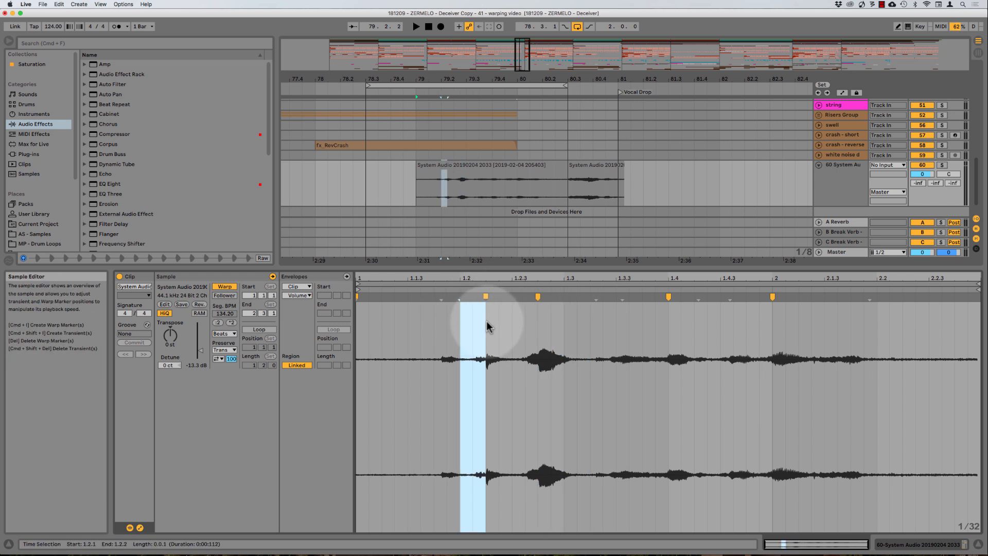
# Try extra warp markers in the longer phrase, moving two words onto 1.3.3 and 1.4.3
pyautogui.click(617, 299)
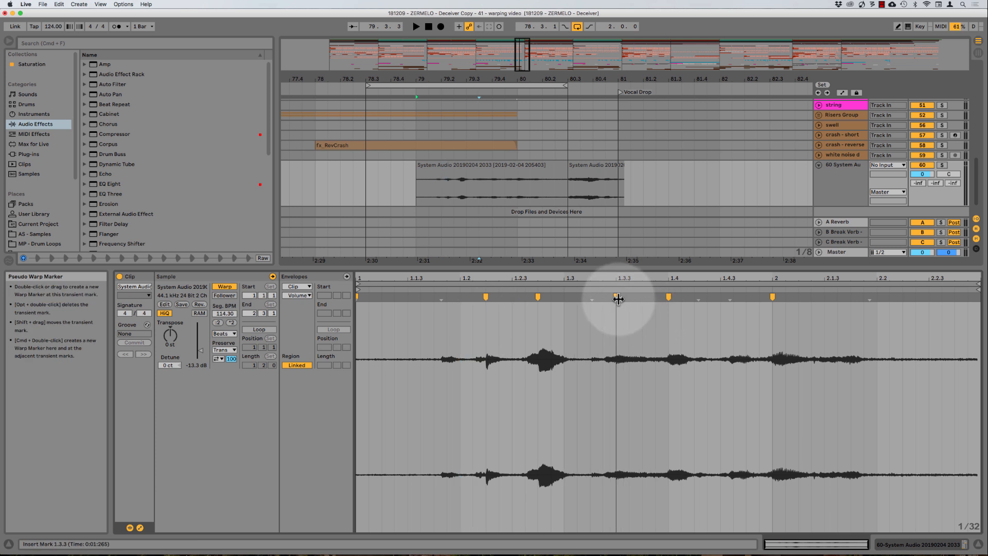
pyautogui.click(729, 298)
pyautogui.moveTo(729, 298); pyautogui.dragTo(724, 300)
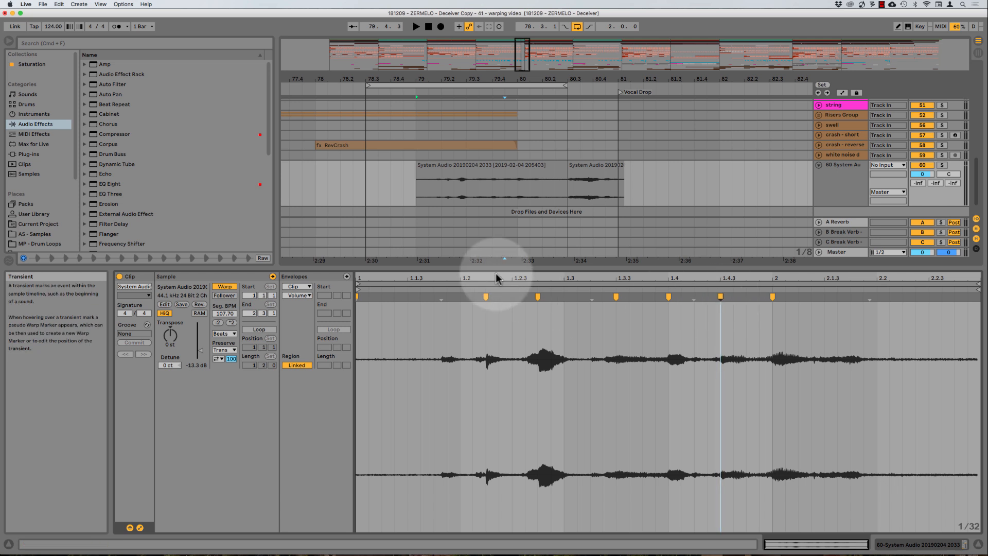
# Play the warped phrase from its start and delete the warp markers at 1.4.3 and 1.3.3
pyautogui.click(414, 179)
pyautogui.press('space')
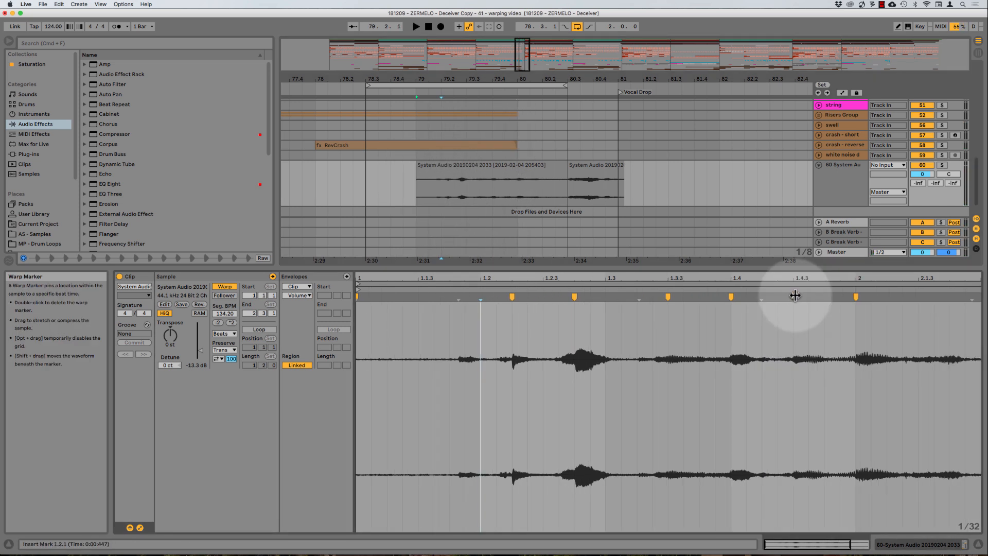
pyautogui.doubleClick(794, 296)
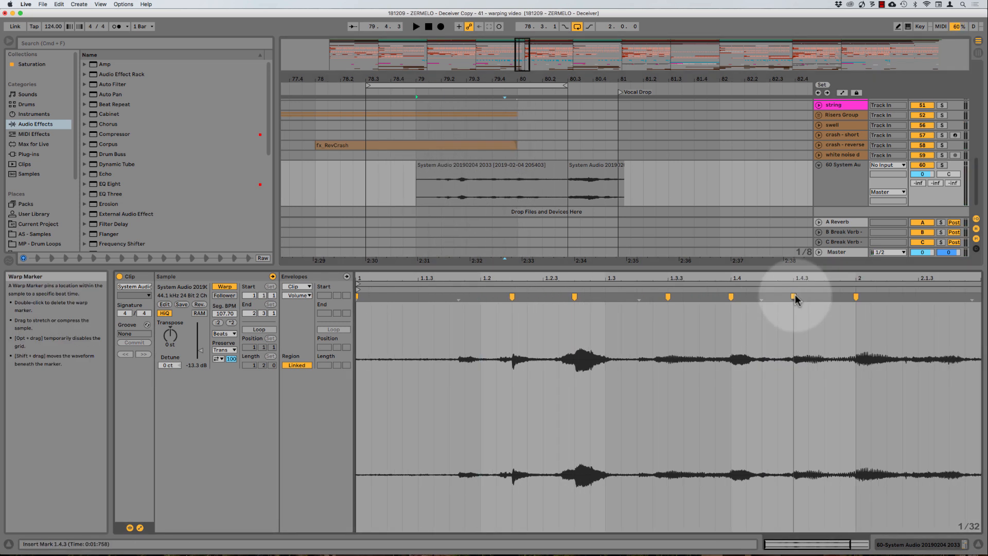
pyautogui.doubleClick(667, 296)
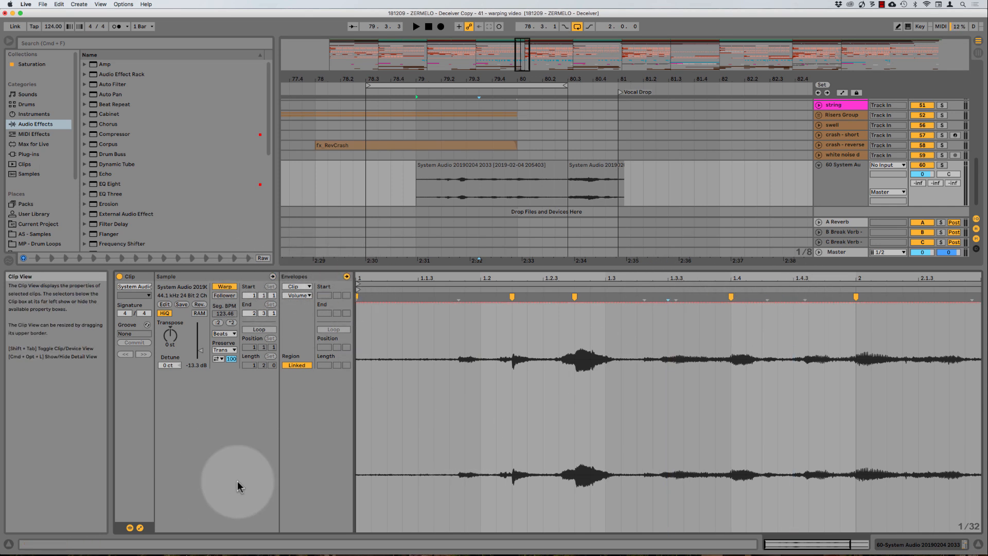
# Draw the clip's Volume envelope at 0% over the quiet lead-in up to 1.2.1, followed by a short ramp to full level
pyautogui.press('b')
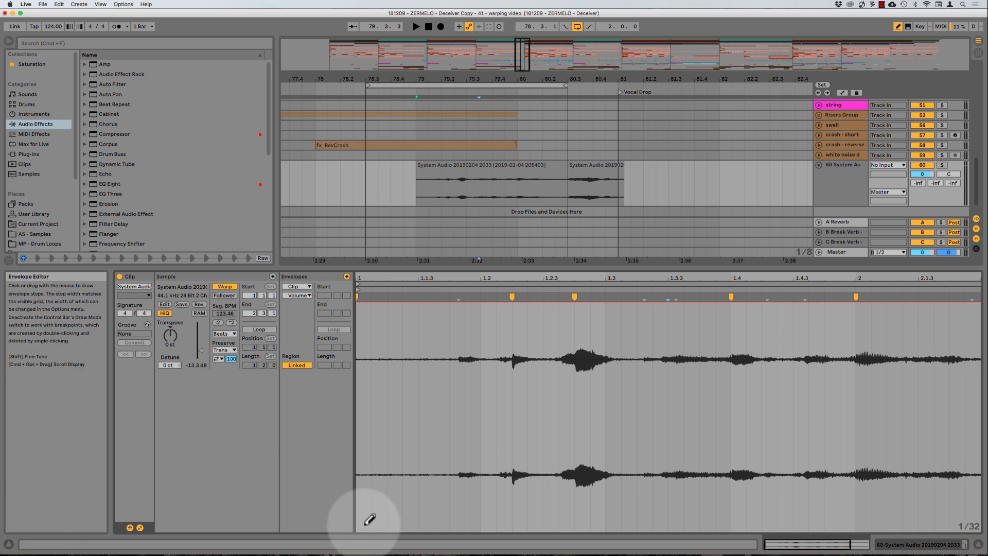
pyautogui.moveTo(364, 524)
pyautogui.mouseDown()
pyautogui.moveTo(463, 552)
pyautogui.moveTo(474, 538)
pyautogui.mouseUp()
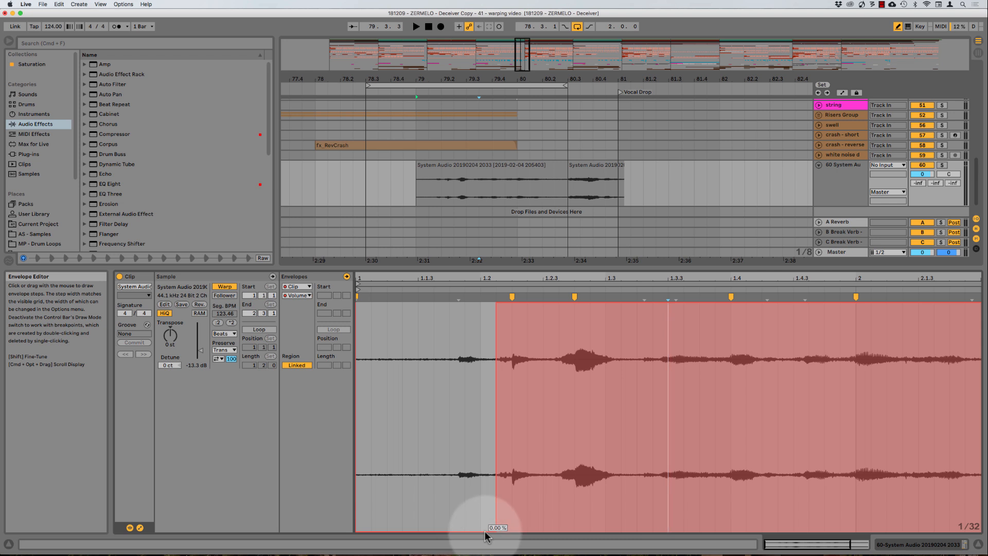
pyautogui.press('b')
pyautogui.click(449, 366)
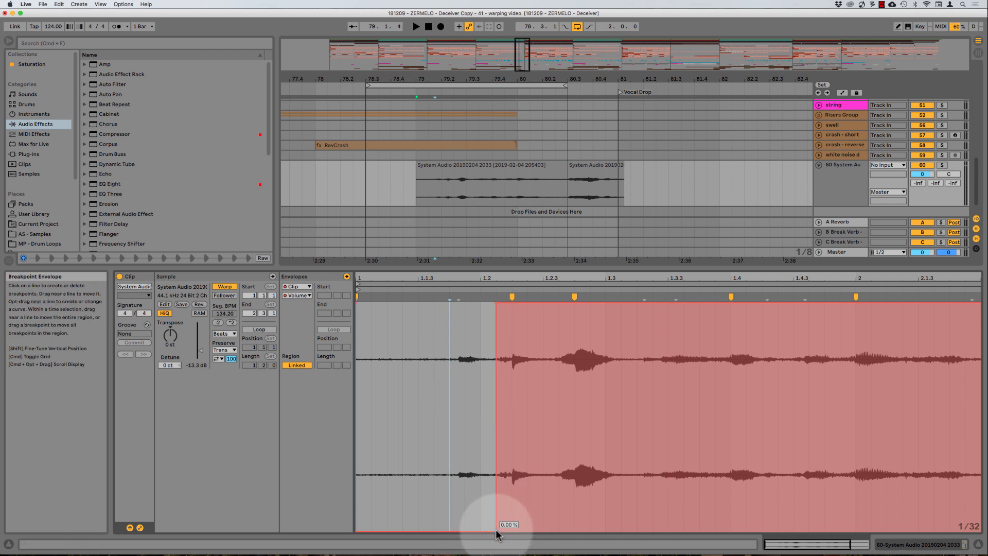
pyautogui.moveTo(496, 531); pyautogui.dragTo(481, 531)
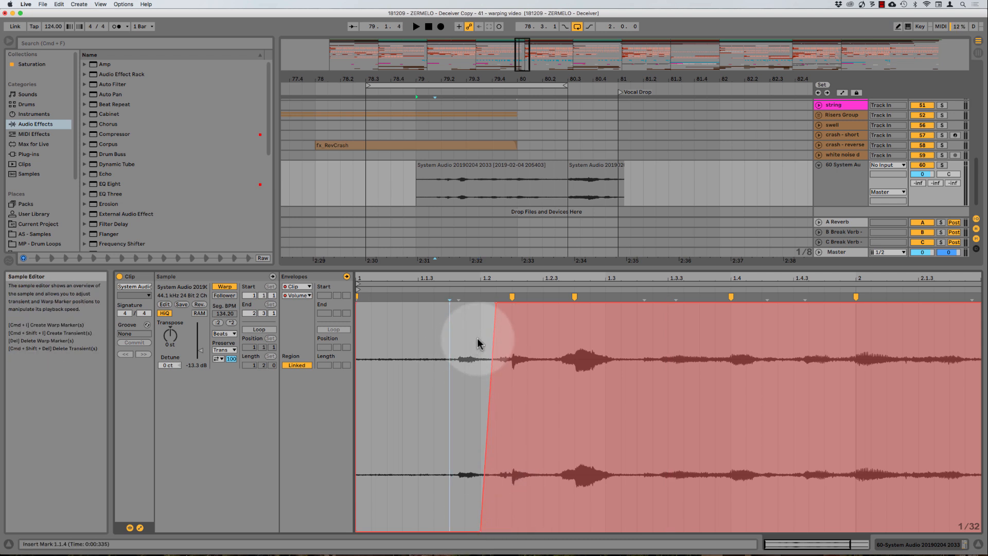
# Play the phrase with its silenced lead-in and trim the clip's quiet tail to 80.2.3 with a fade-out
pyautogui.click(455, 165)
pyautogui.press('space')
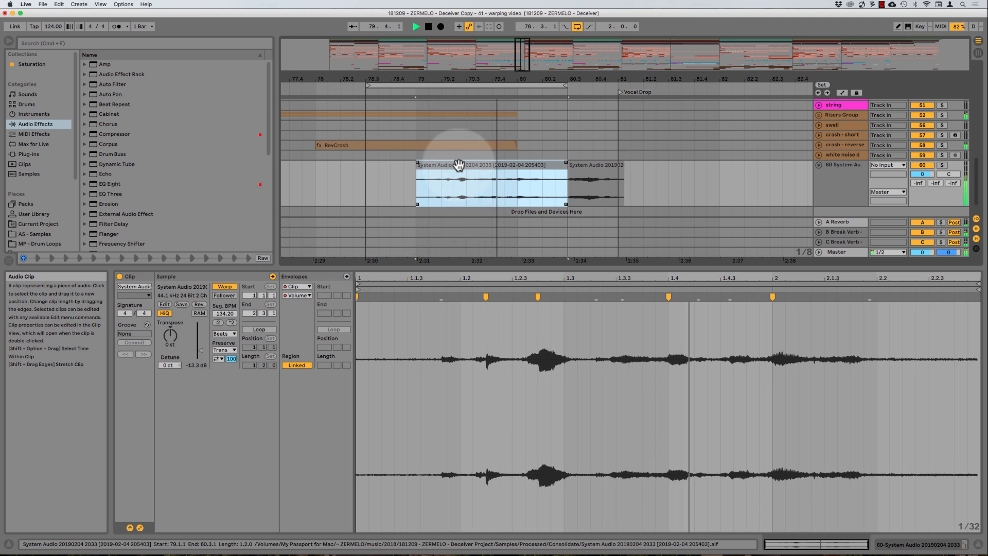
pyautogui.click(688, 195)
pyautogui.press('space')
pyautogui.moveTo(875, 337); pyautogui.dragTo(959, 346)
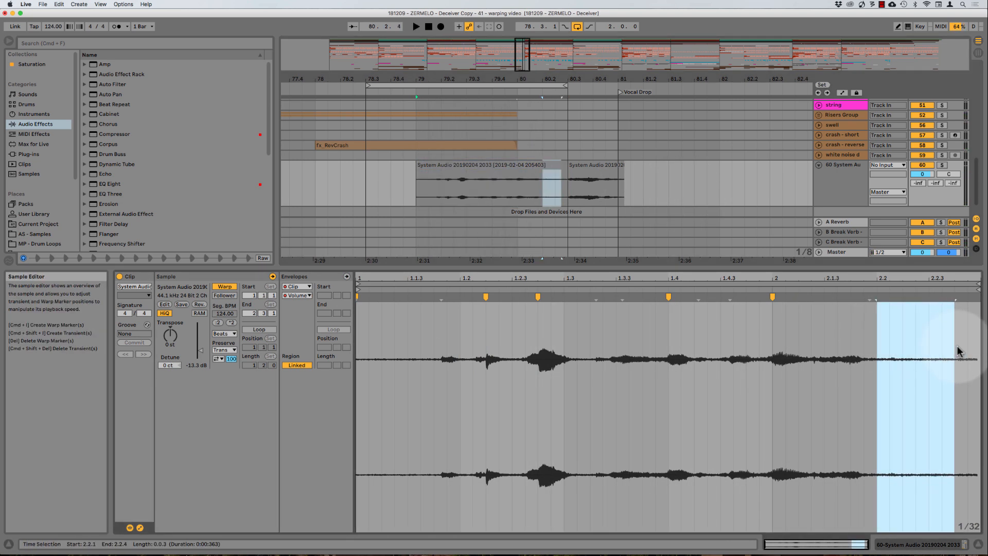
pyautogui.click(535, 165)
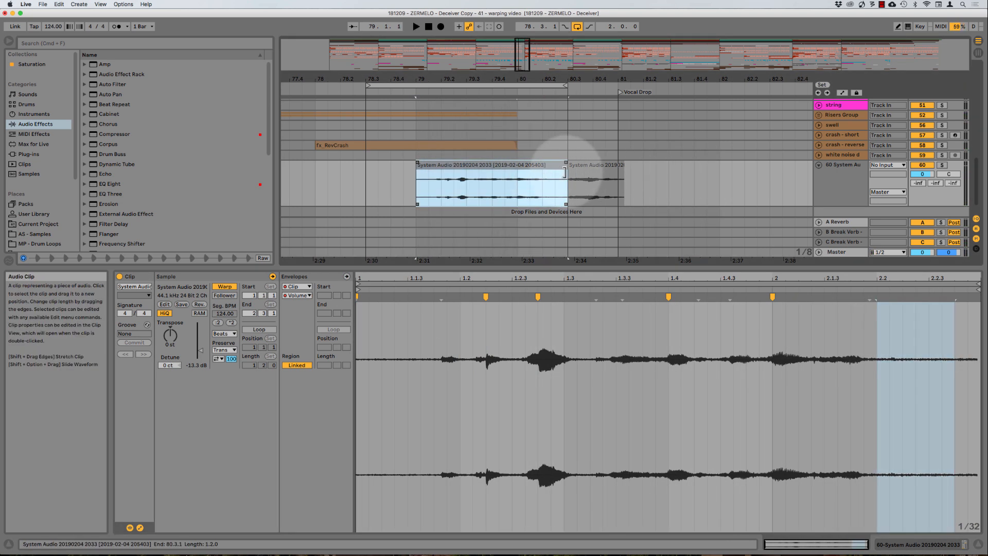
pyautogui.moveTo(565, 173); pyautogui.dragTo(546, 161)
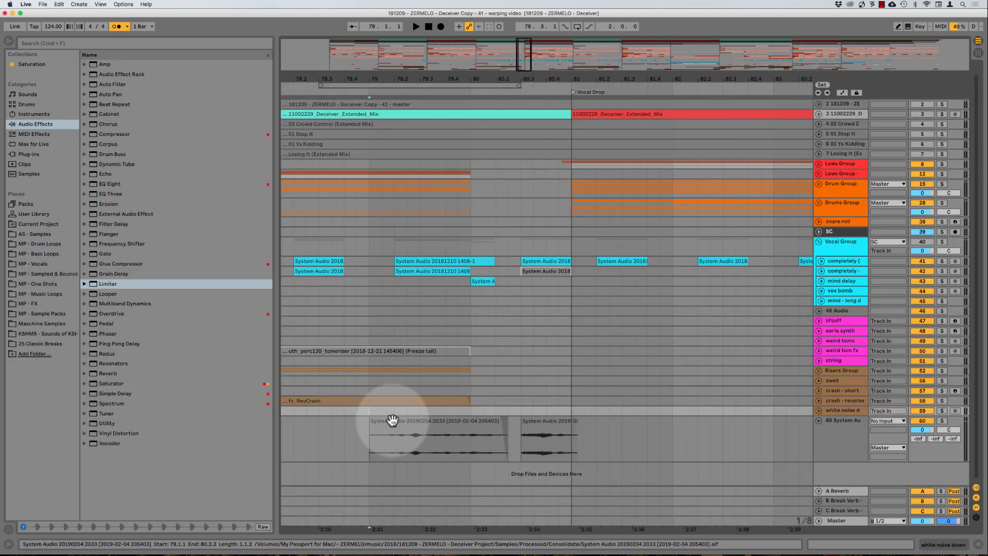
# Play the arrangement from 79.1.1 into the Vocal Drop and turn the metronome off
pyautogui.press('space')
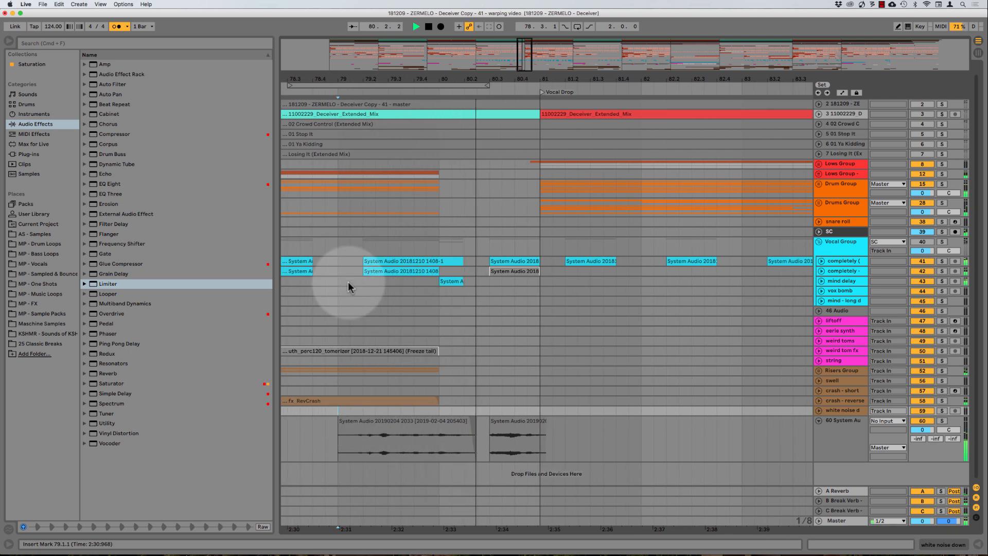
pyautogui.press('space')
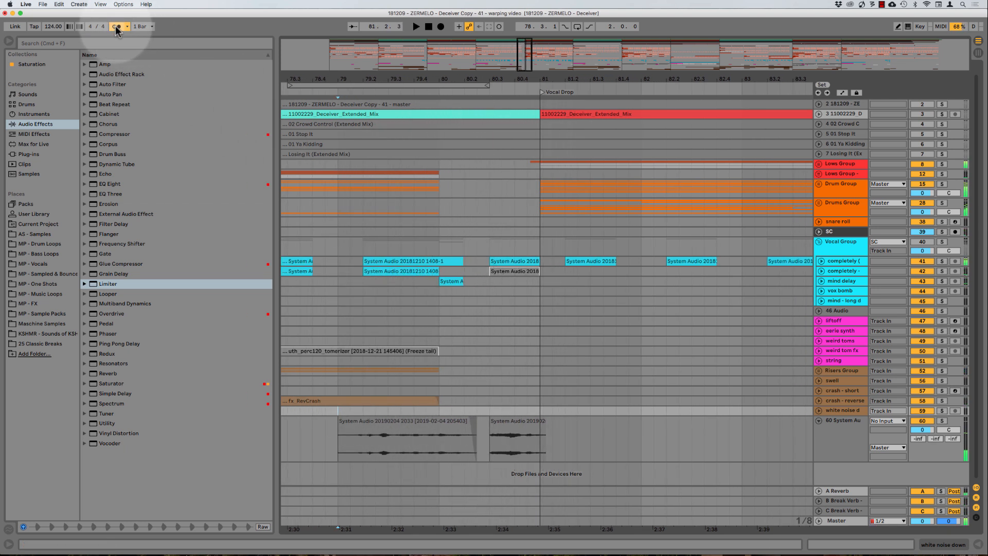
pyautogui.click(117, 26)
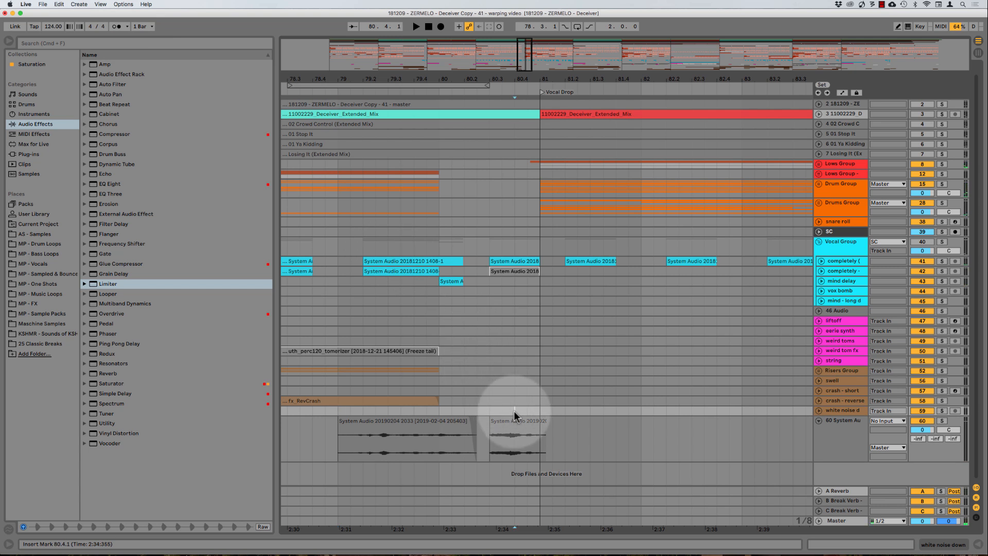
# Nudge the shorter System Audio clip before the Vocal Drop slightly later on its track
pyautogui.press('+')
pyautogui.press('+')
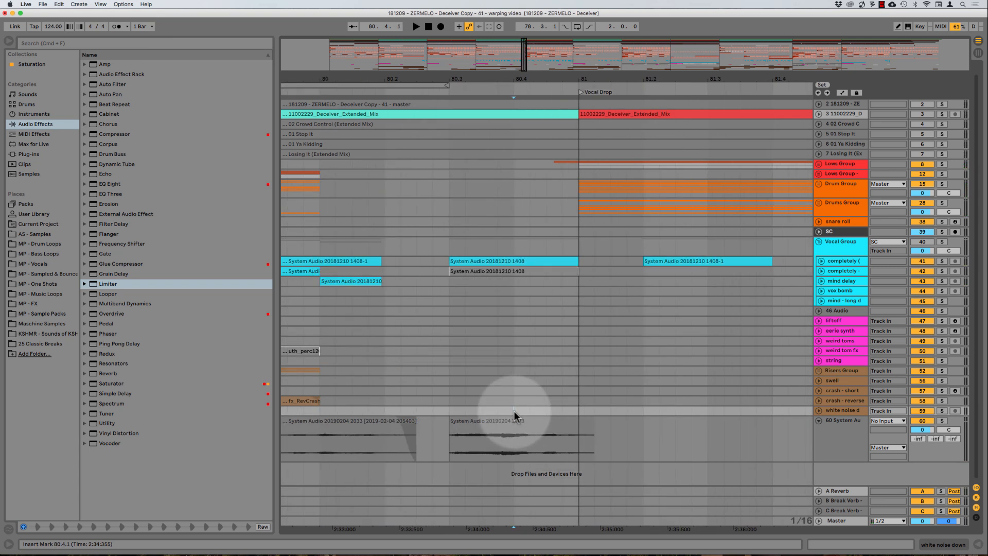
pyautogui.press('+')
pyautogui.press('+')
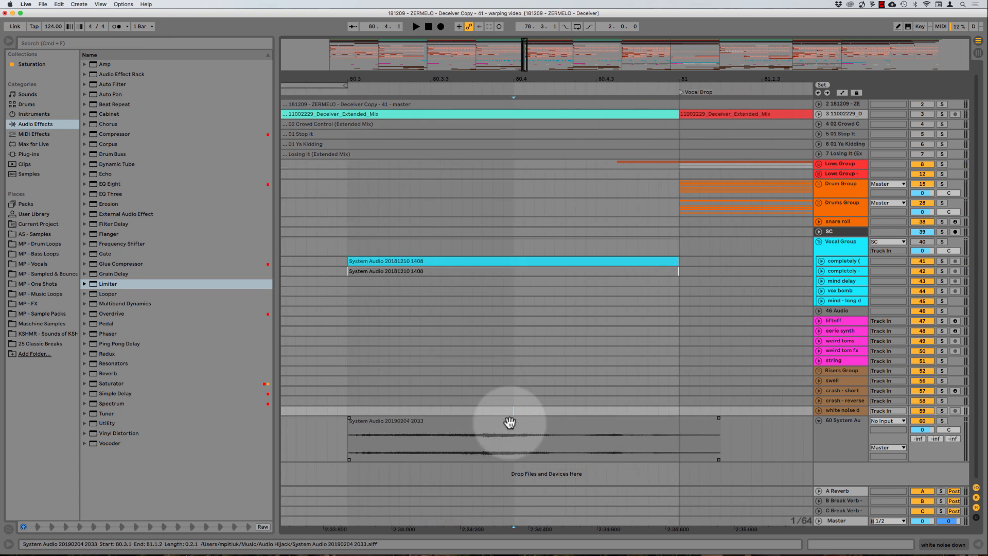
pyautogui.moveTo(496, 418)
pyautogui.mouseDown()
pyautogui.moveTo(527, 427)
pyautogui.moveTo(514, 409)
pyautogui.mouseUp()
pyautogui.press('-')
pyautogui.press('-')
pyautogui.press('-')
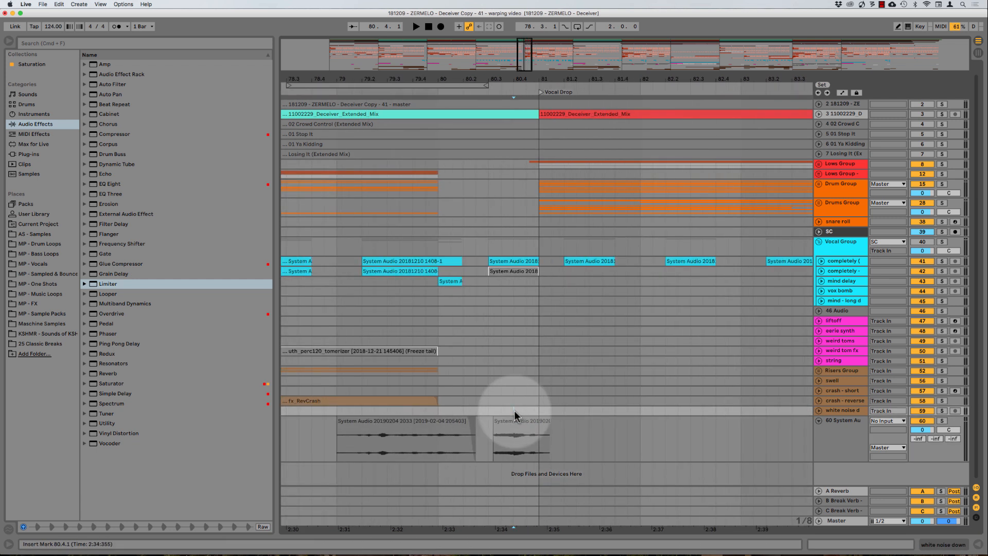
# Play the arrangement from 78.4.1 past the Vocal Drop and place the insert marker at 80.3.1
pyautogui.click(312, 410)
pyautogui.press('space')
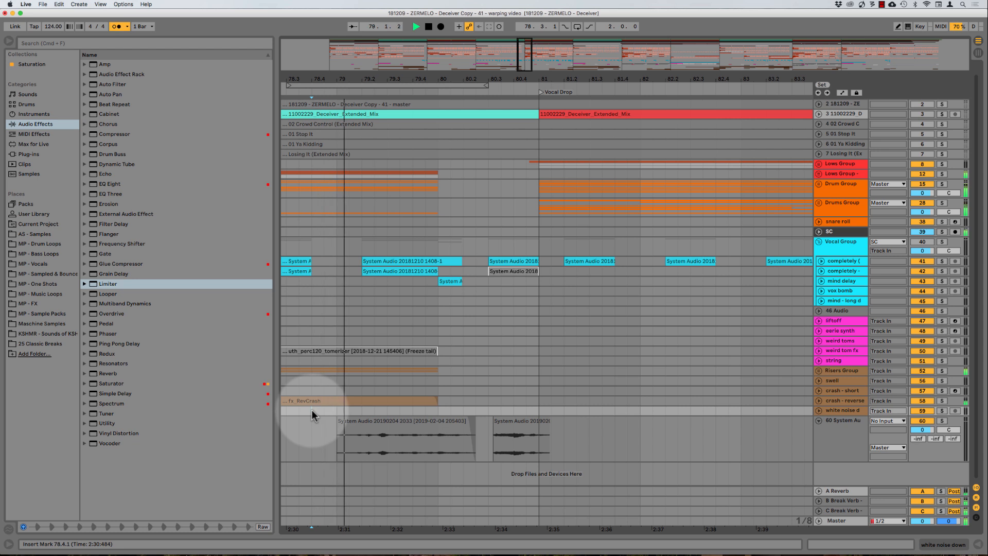
pyautogui.hscroll(2, 441, 406)
pyautogui.hscroll(-1, 441, 406)
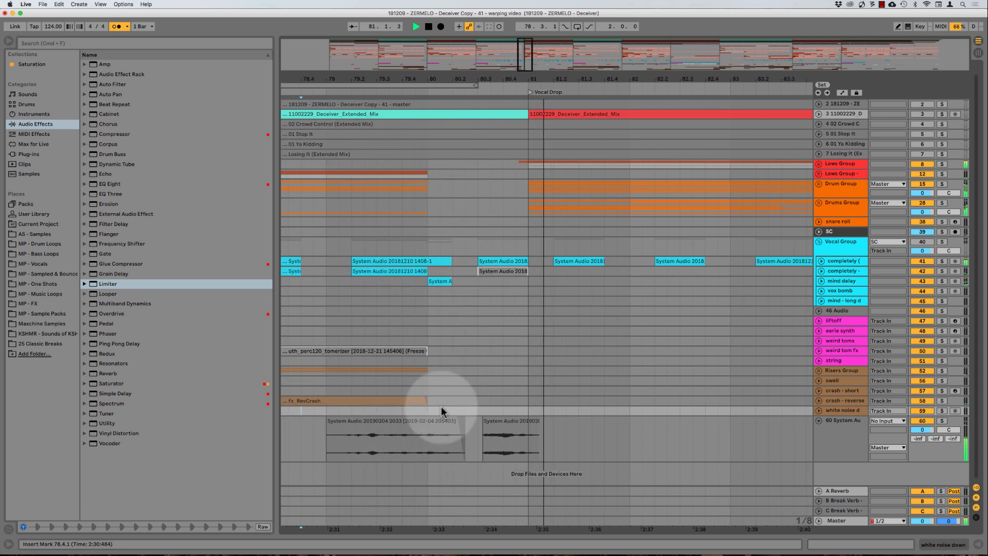
pyautogui.press('space')
pyautogui.click(504, 411)
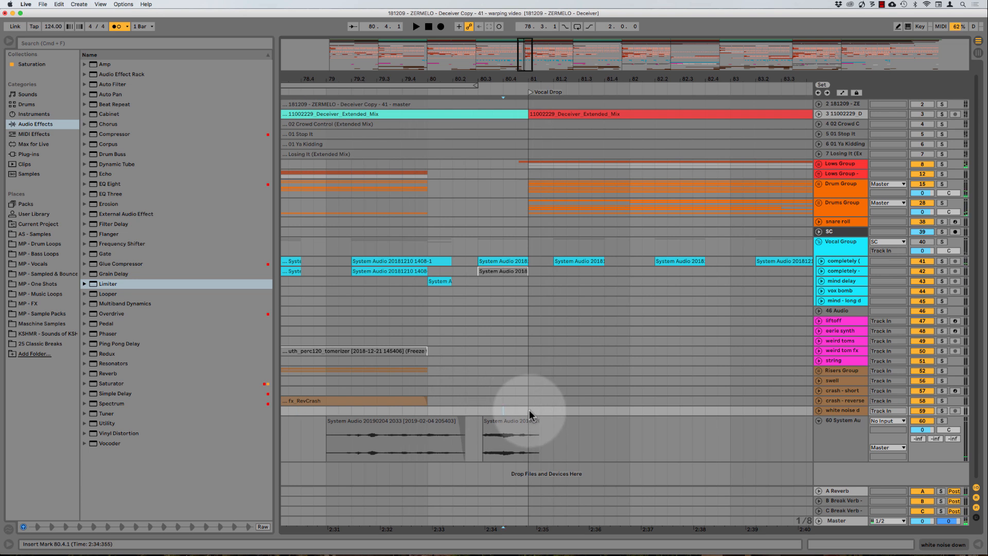
pyautogui.click(466, 410)
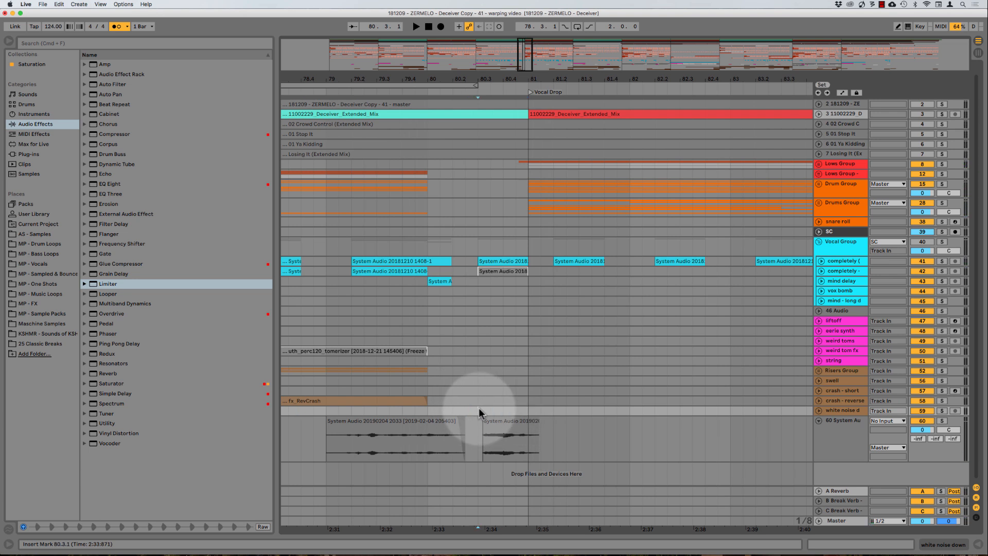
# Open the shorter System Audio clip before the Vocal Drop, turn on warping and place the insert marker at 1.2.1 in its waveform
pyautogui.doubleClick(499, 419)
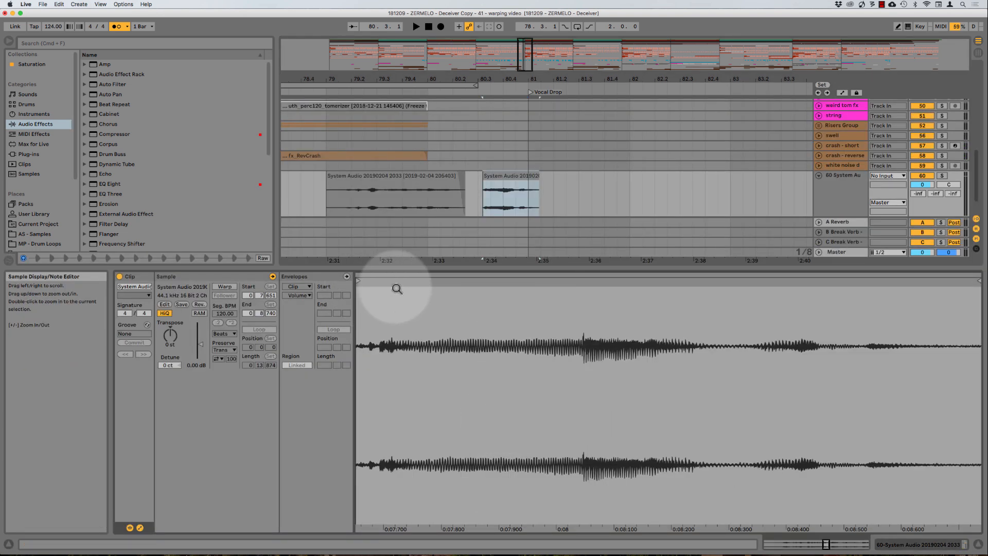
pyautogui.click(228, 286)
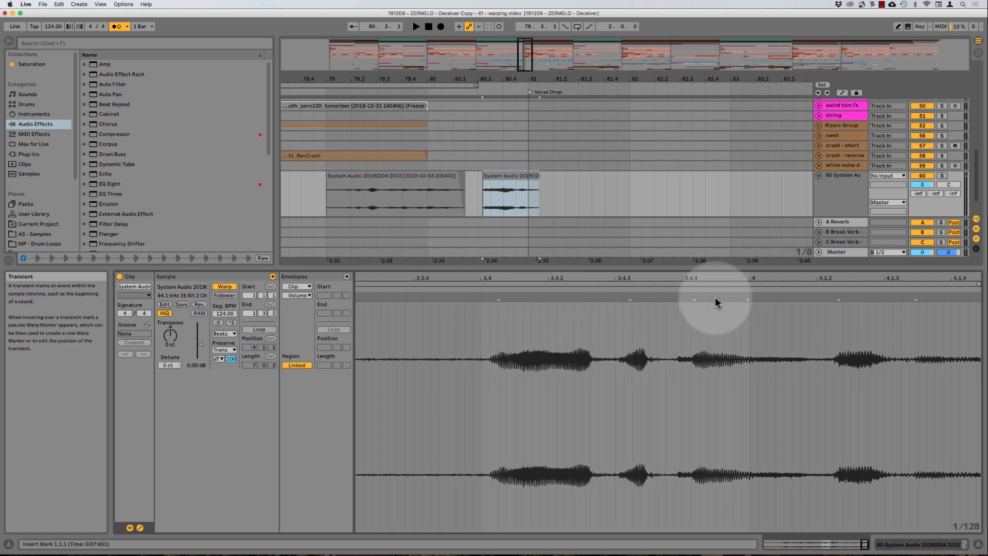
pyautogui.moveTo(715, 280); pyautogui.dragTo(908, 262)
pyautogui.moveTo(684, 280); pyautogui.dragTo(554, 324)
pyautogui.moveTo(722, 308); pyautogui.dragTo(544, 332)
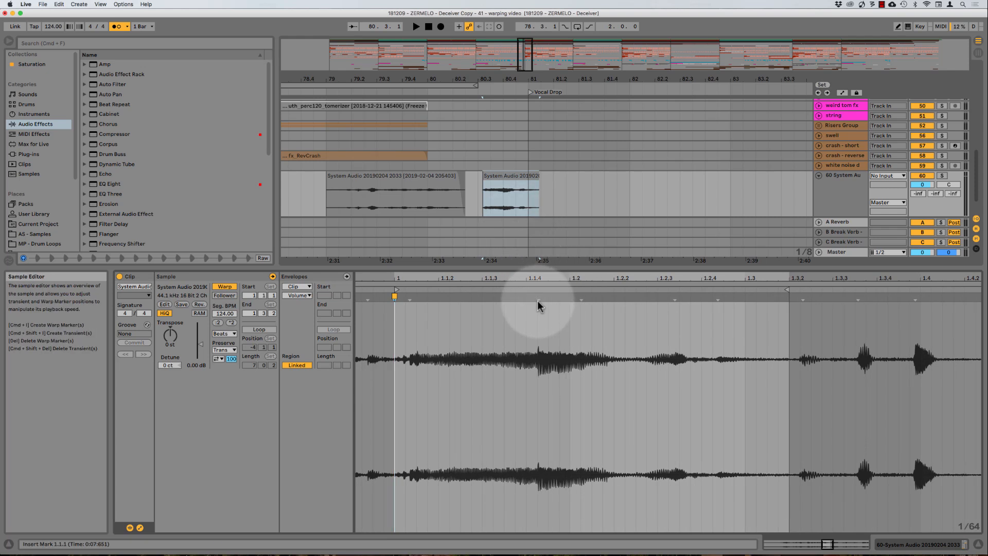
pyautogui.click(569, 310)
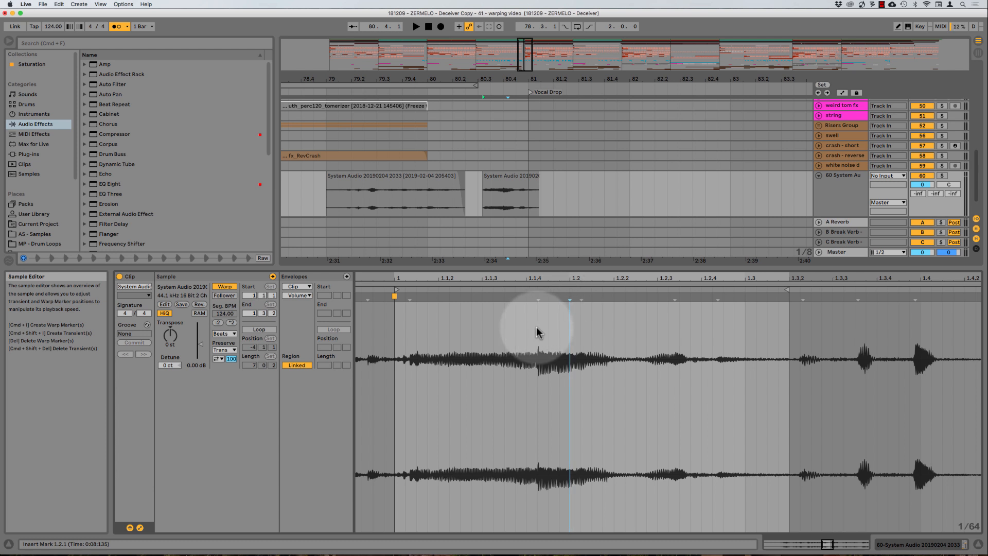
# Examine how the clip's main transient lines up with beat 80.4.1, comparing its waveform in the sample editor and the arrangement
pyautogui.moveTo(537, 327); pyautogui.dragTo(574, 333)
pyautogui.click(570, 331)
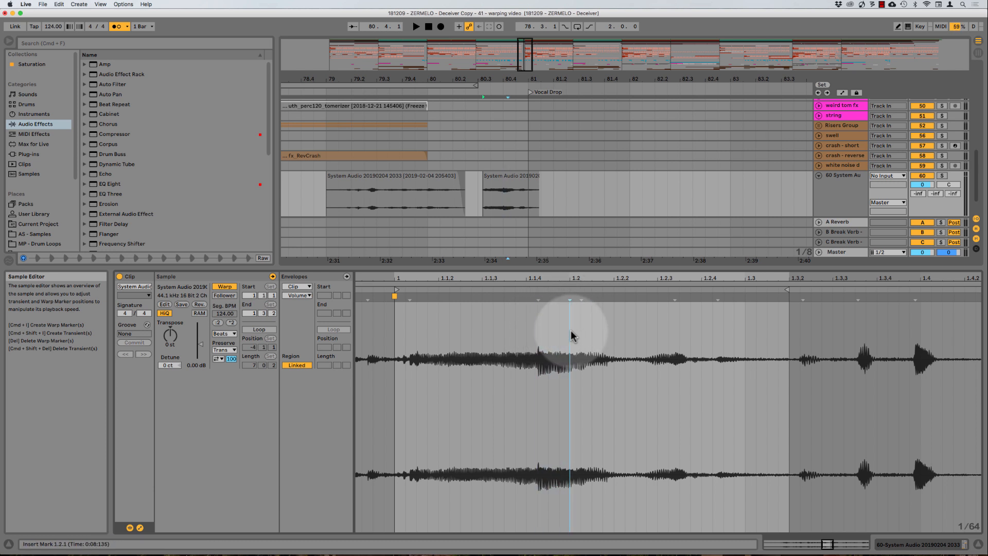
pyautogui.click(502, 204)
pyautogui.click(503, 204)
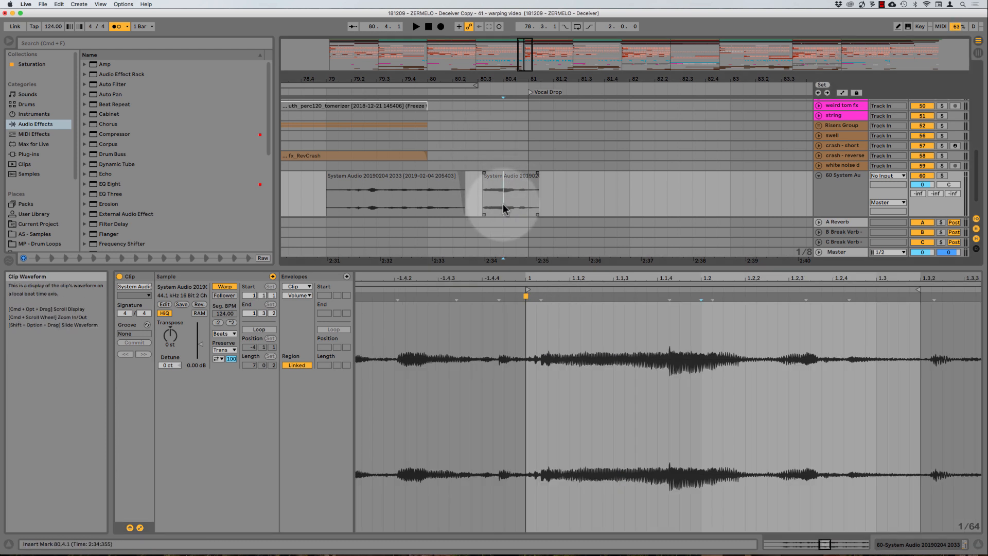
pyautogui.press('+')
pyautogui.press('+')
pyautogui.press('+')
pyautogui.press('+')
pyautogui.press('+')
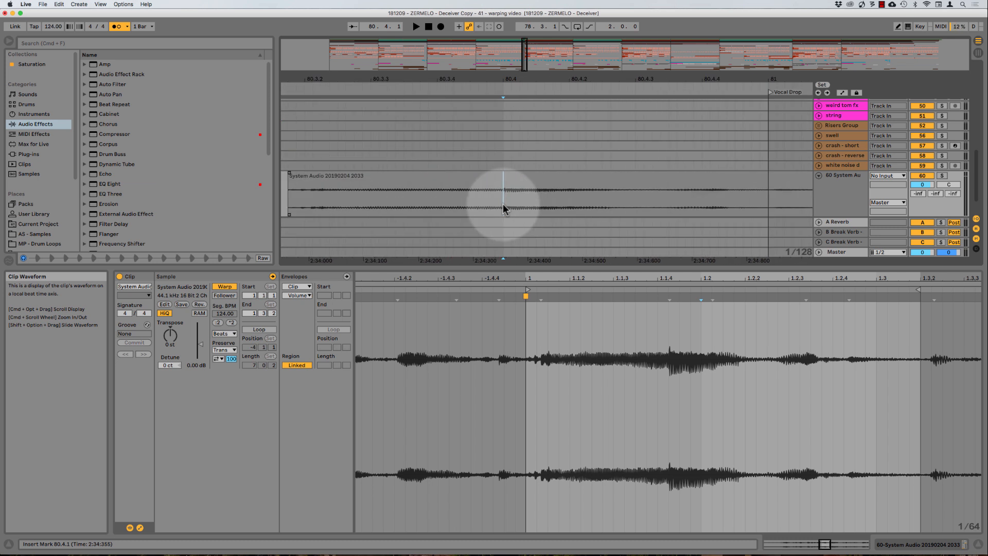
pyautogui.press('-')
pyautogui.press('-')
pyautogui.press('-')
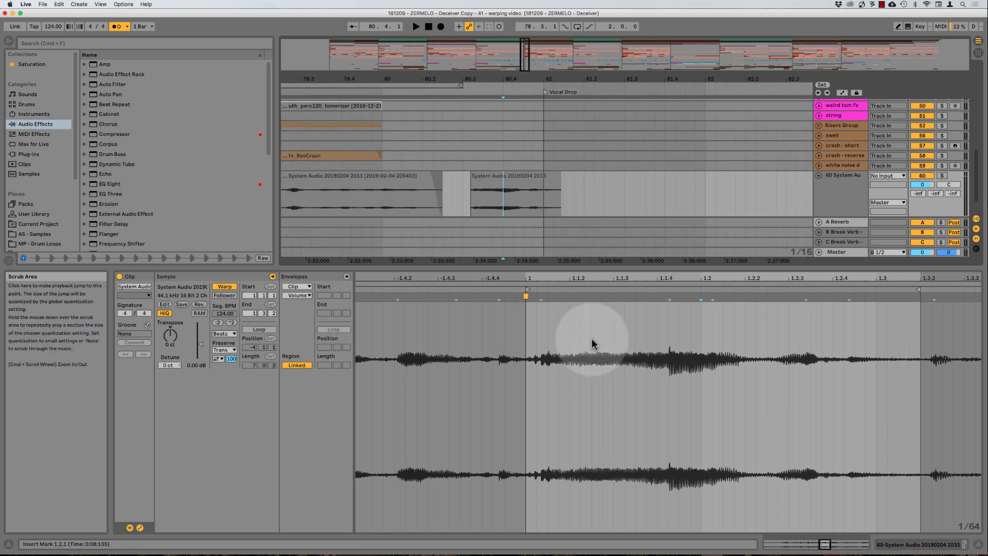
# Undo the last changes to the shorter System Audio clip
pyautogui.press('super+z')
pyautogui.press('super+z')
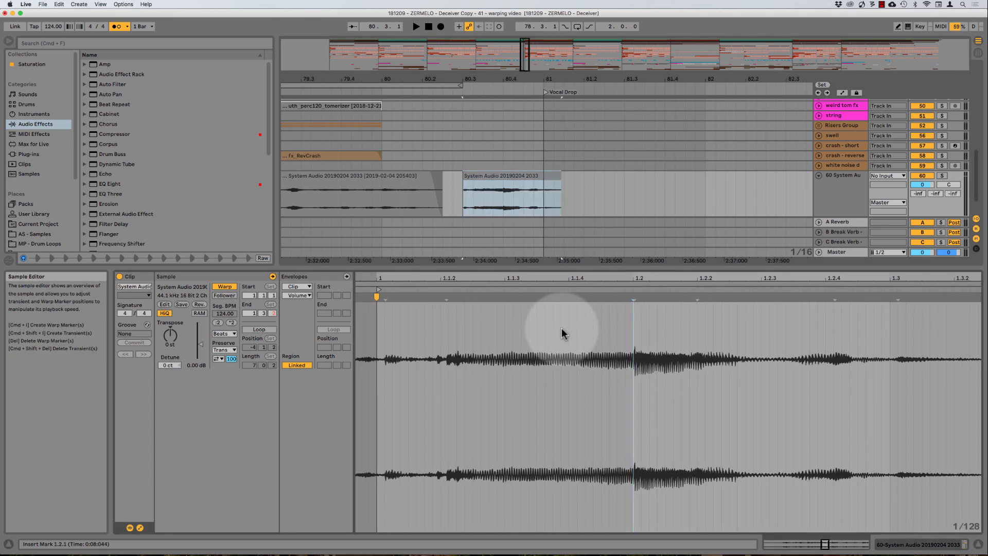
pyautogui.press('super+z')
pyautogui.press('super+z')
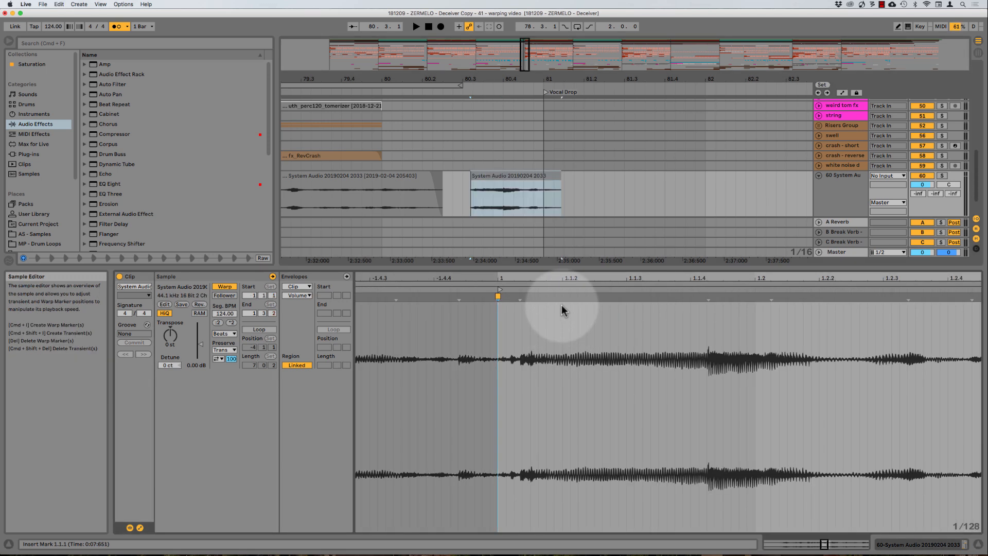
# Consolidate the range from 80.3.1 to 81.1.3 around the shorter System Audio clip and add a warp marker at its main transient on 1.4
pyautogui.moveTo(464, 189); pyautogui.dragTo(566, 197)
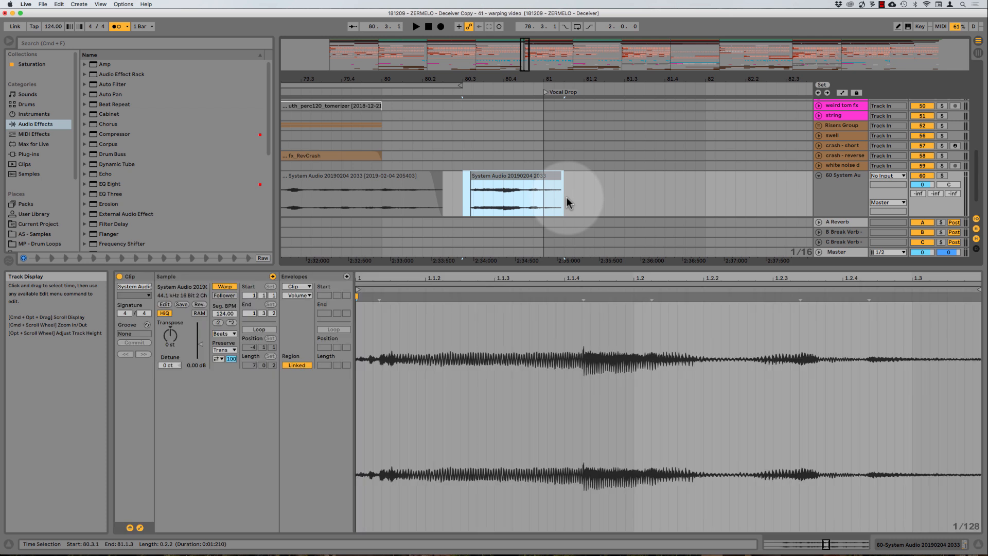
pyautogui.press('super+j')
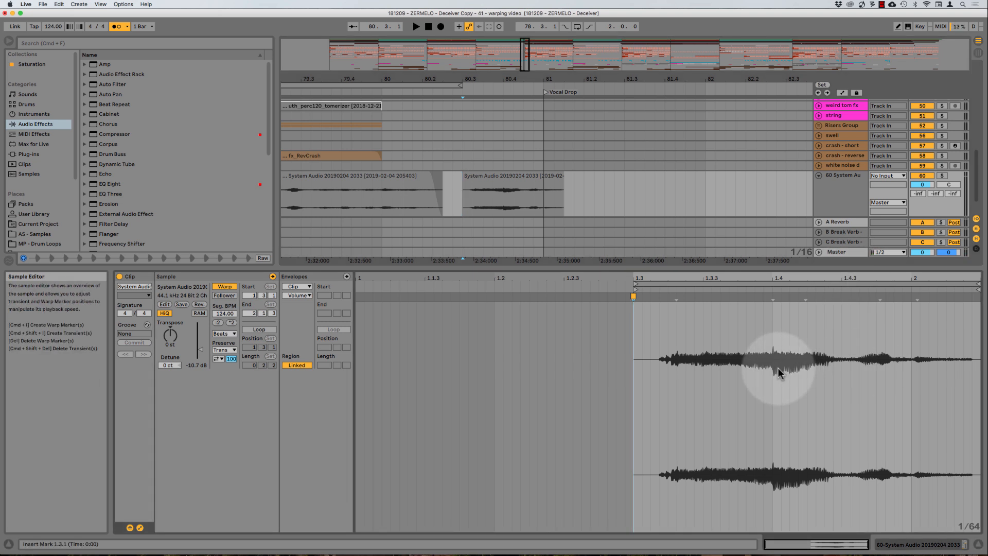
pyautogui.moveTo(773, 298); pyautogui.dragTo(776, 298)
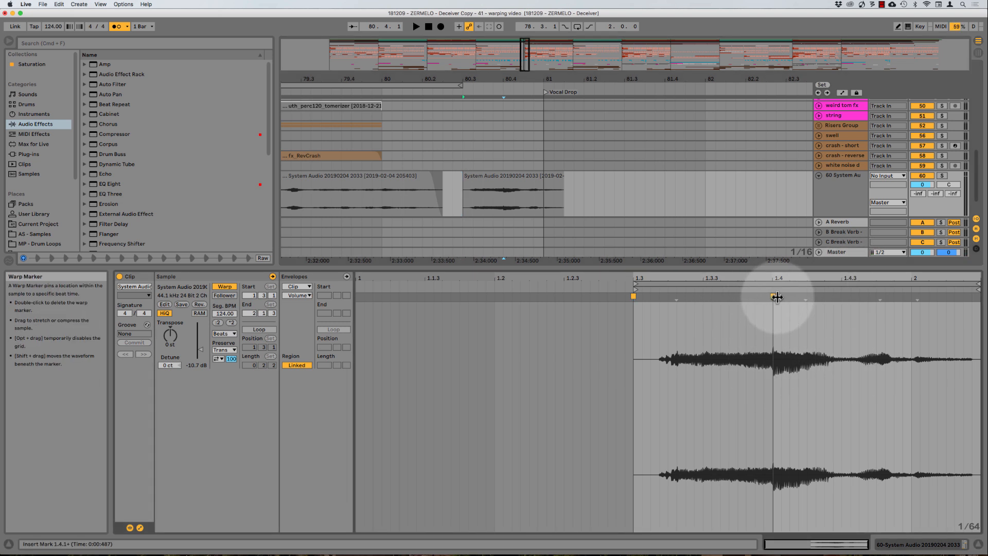
# Warp the consolidated clip's late transient to 1.4.4 and its opening transient to 1.3.2
pyautogui.click(877, 298)
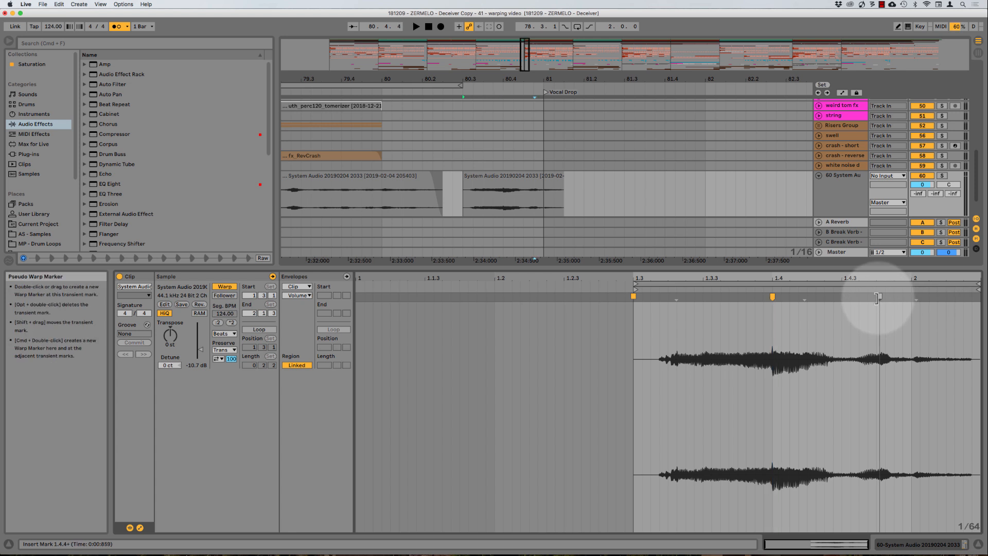
pyautogui.moveTo(878, 299); pyautogui.dragTo(875, 299)
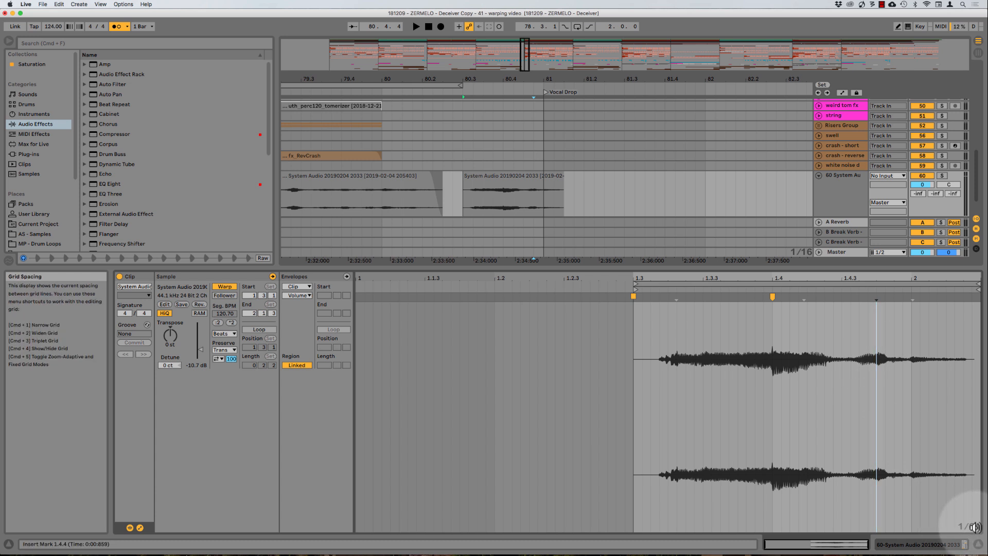
pyautogui.moveTo(877, 413); pyautogui.dragTo(909, 415)
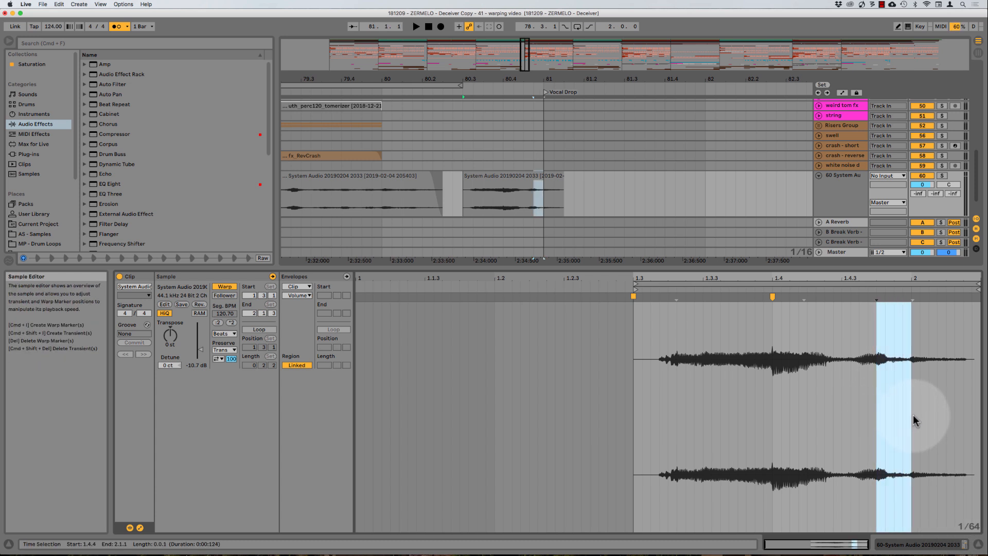
pyautogui.click(877, 316)
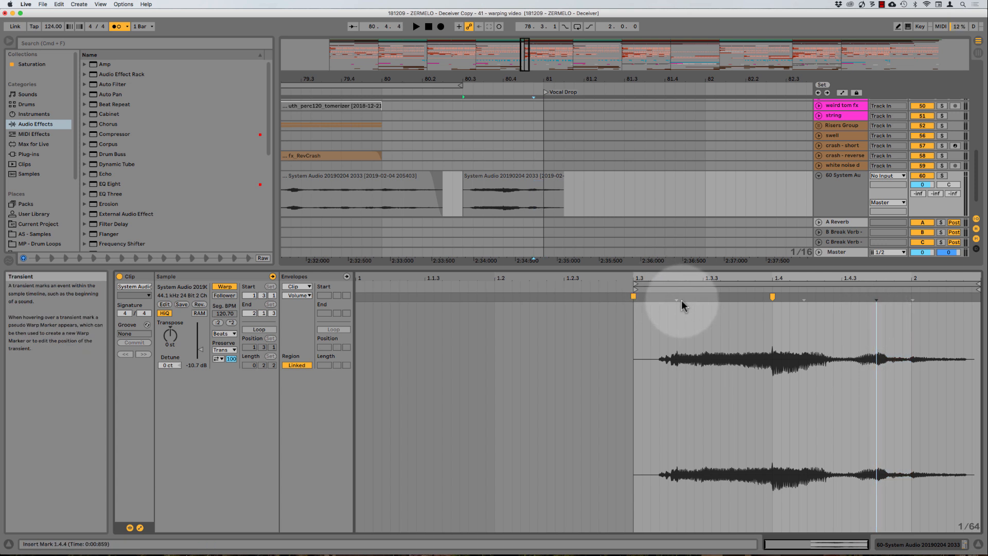
pyautogui.moveTo(676, 300); pyautogui.dragTo(670, 300)
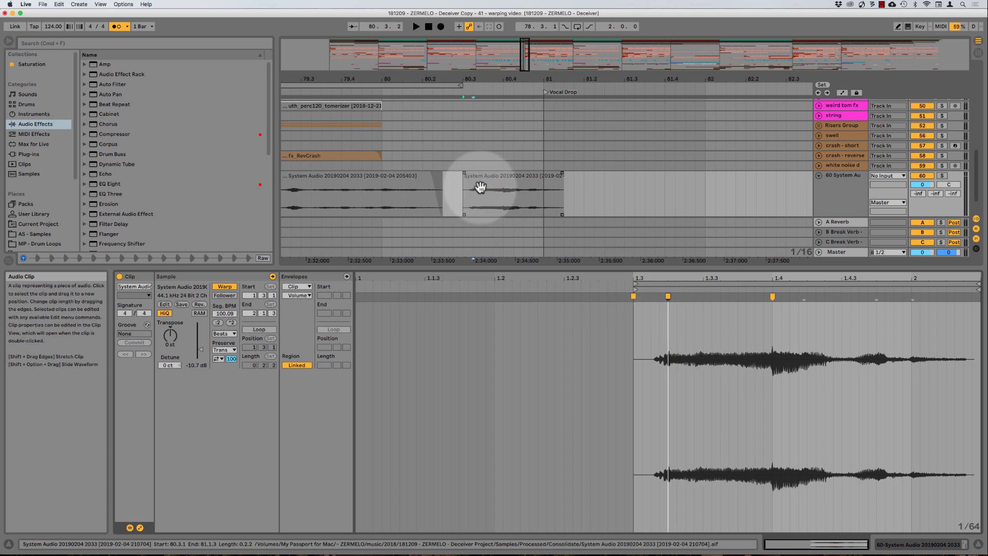
# Loop the arrangement from 78.1.1 to 82.1.1 and play it from 78.1.1 past the Vocal Drop
pyautogui.hscroll(-5, 478, 185)
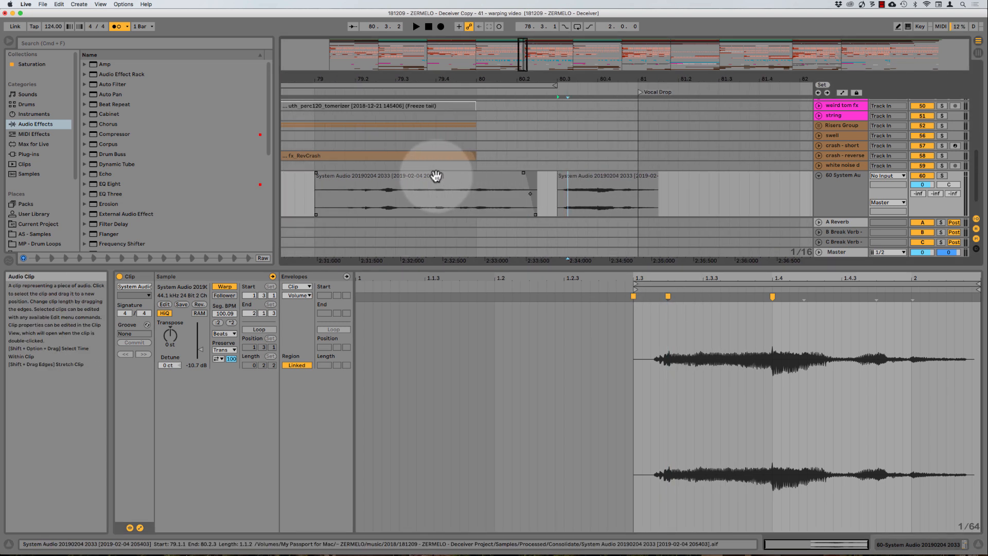
pyautogui.moveTo(316, 162); pyautogui.dragTo(639, 179)
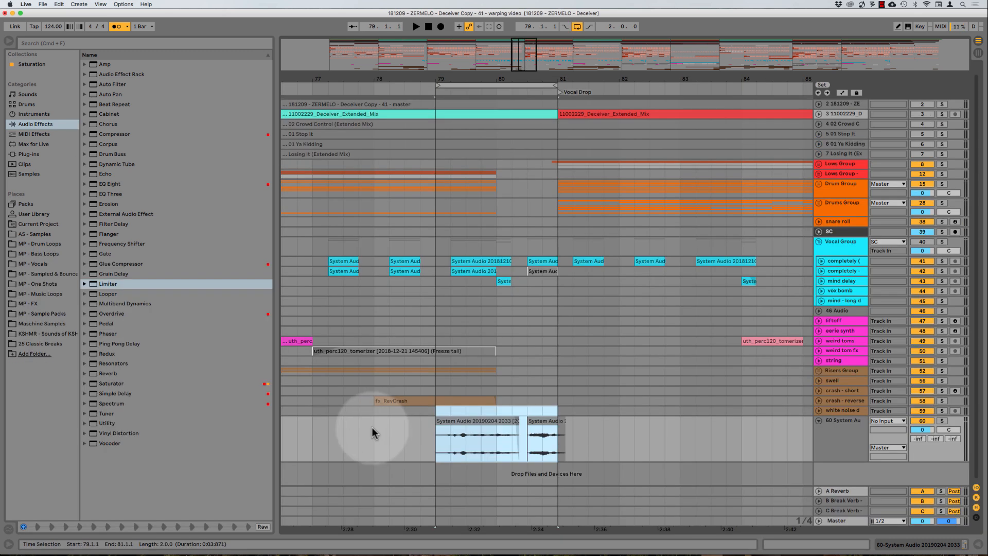
pyautogui.moveTo(372, 428); pyautogui.dragTo(617, 440)
pyautogui.click(345, 443)
pyautogui.press('space')
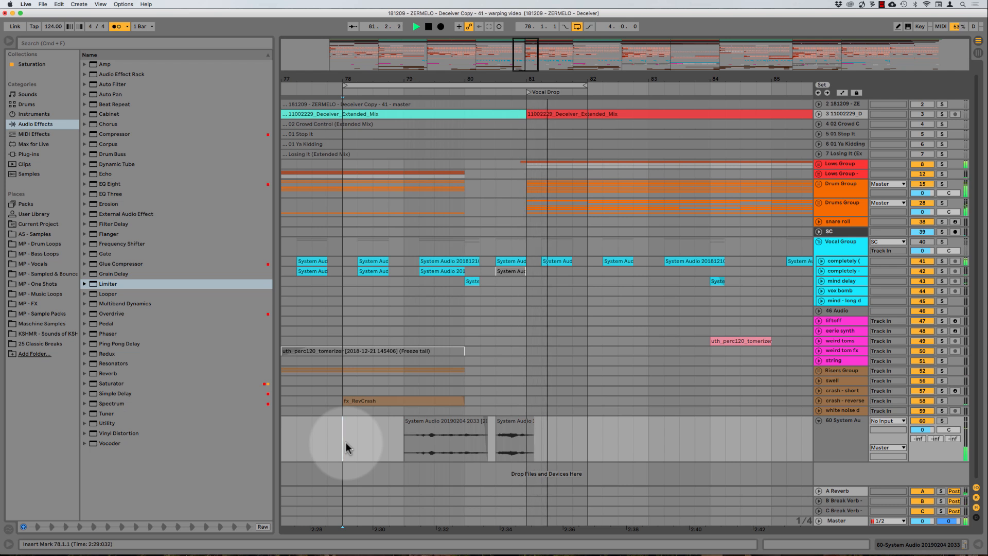
pyautogui.press('space')
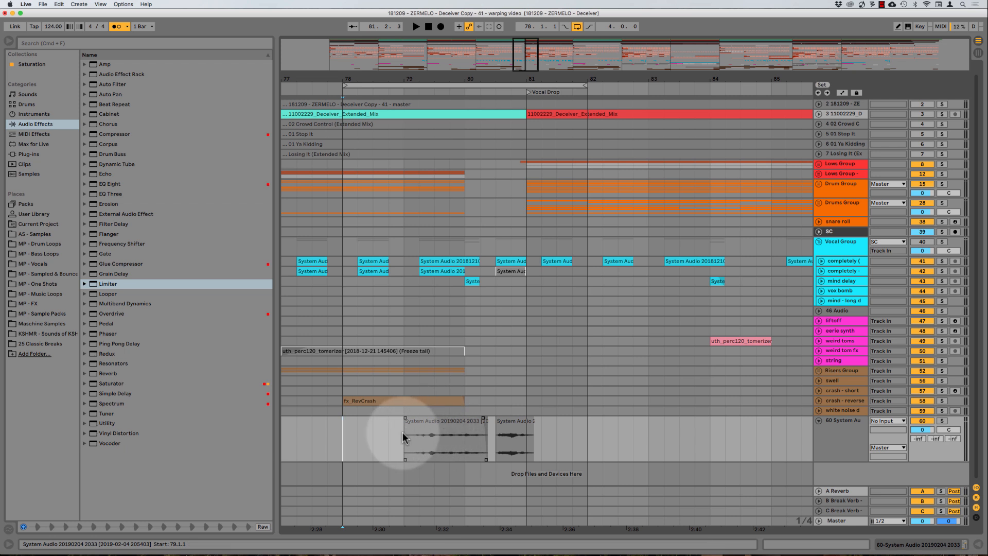
# Open the longer System Audio clip at 79.1.1, set its warp mode to Complex and transpose it up 7 semitones
pyautogui.moveTo(395, 439); pyautogui.dragTo(489, 440)
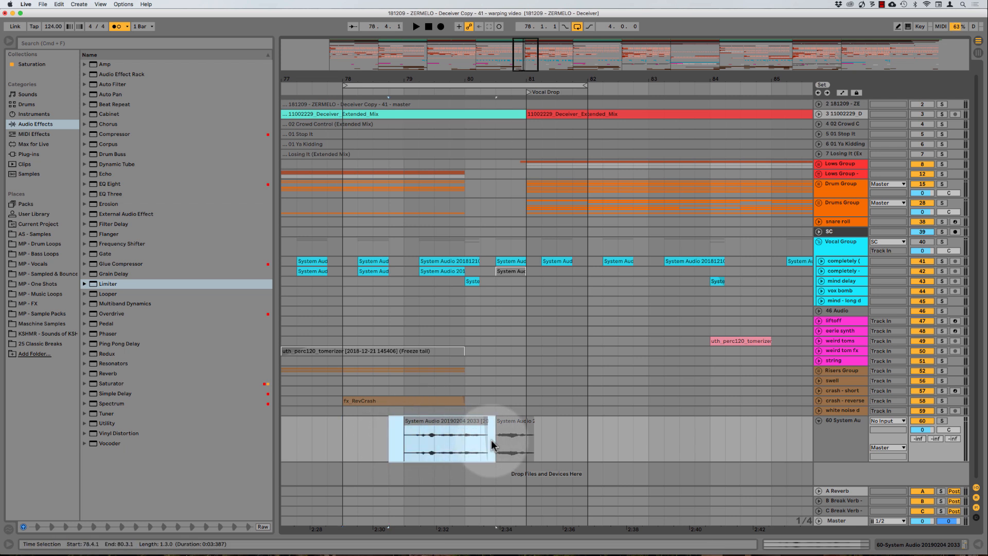
pyautogui.click(434, 412)
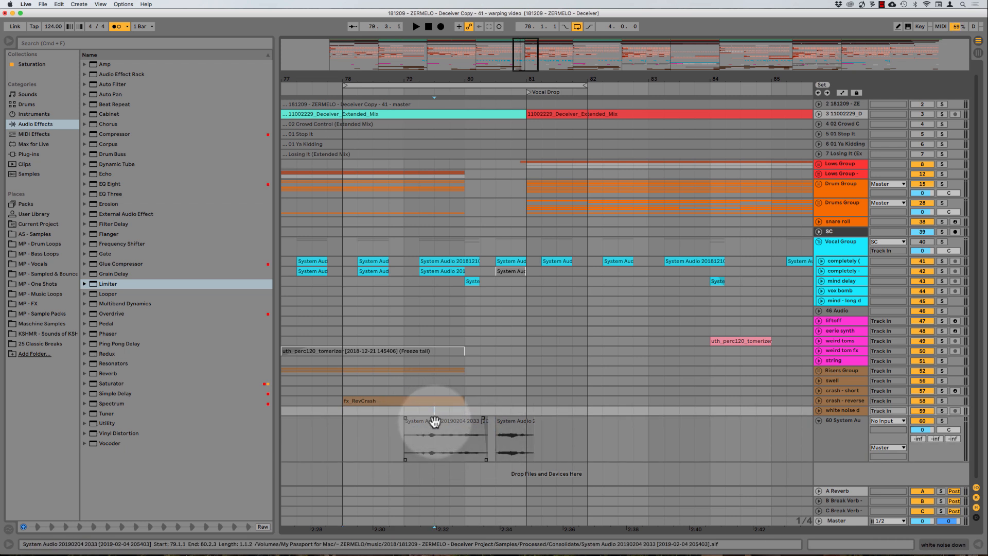
pyautogui.doubleClick(434, 419)
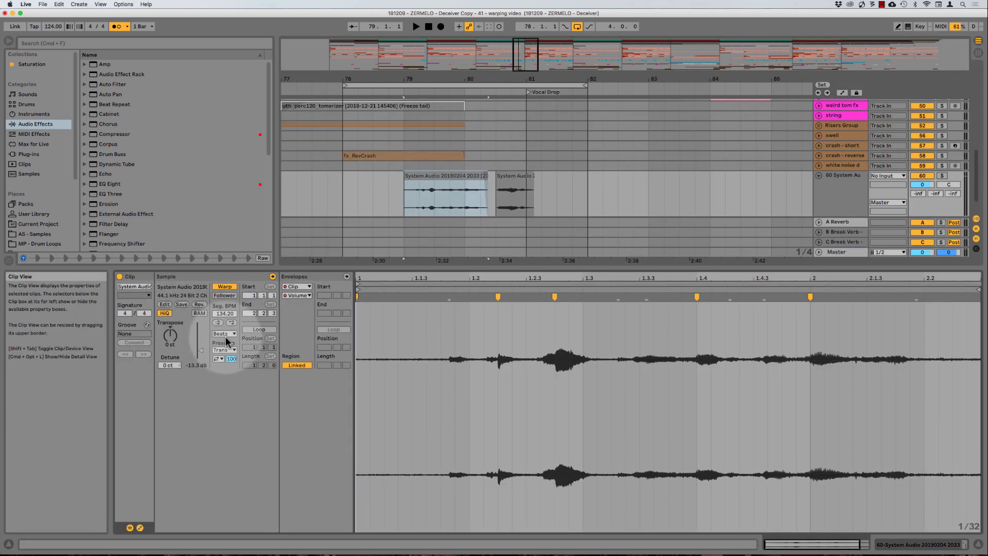
pyautogui.click(222, 334)
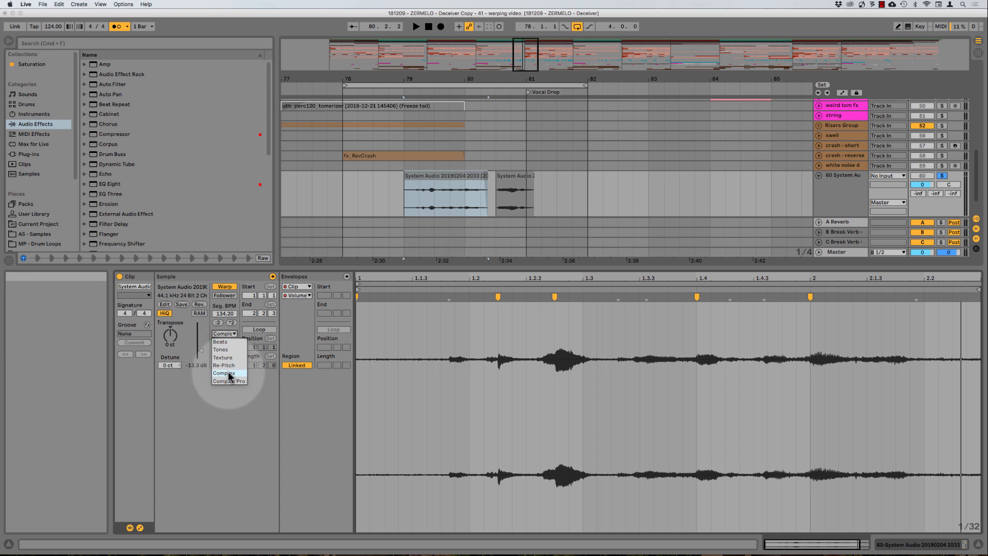
pyautogui.click(228, 373)
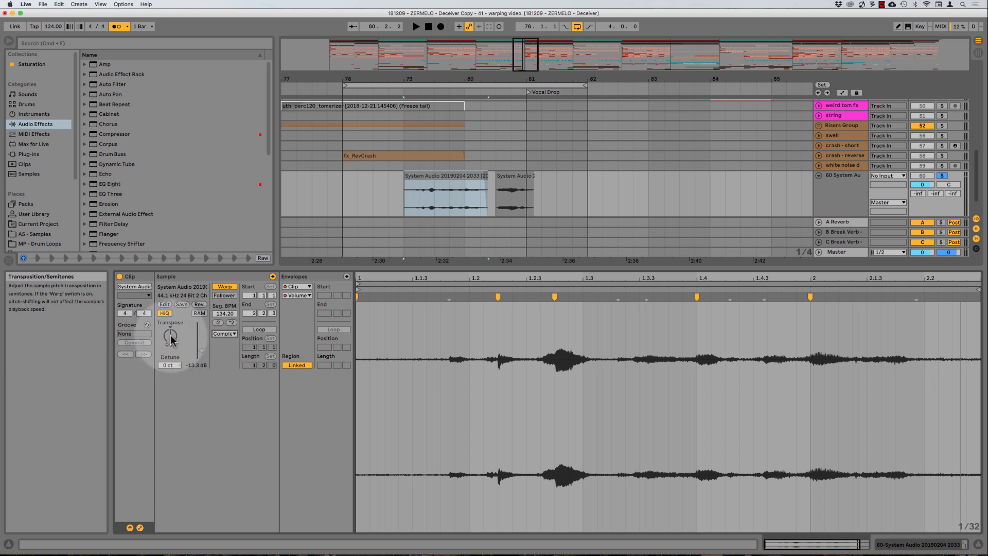
pyautogui.moveTo(171, 335)
pyautogui.mouseDown()
pyautogui.moveTo(171, 316)
pyautogui.moveTo(171, 339)
pyautogui.mouseUp()
# Switch the longer clip's warp mode to Complex Pro with Formants at 0.00 and play the clip
pyautogui.click(230, 334)
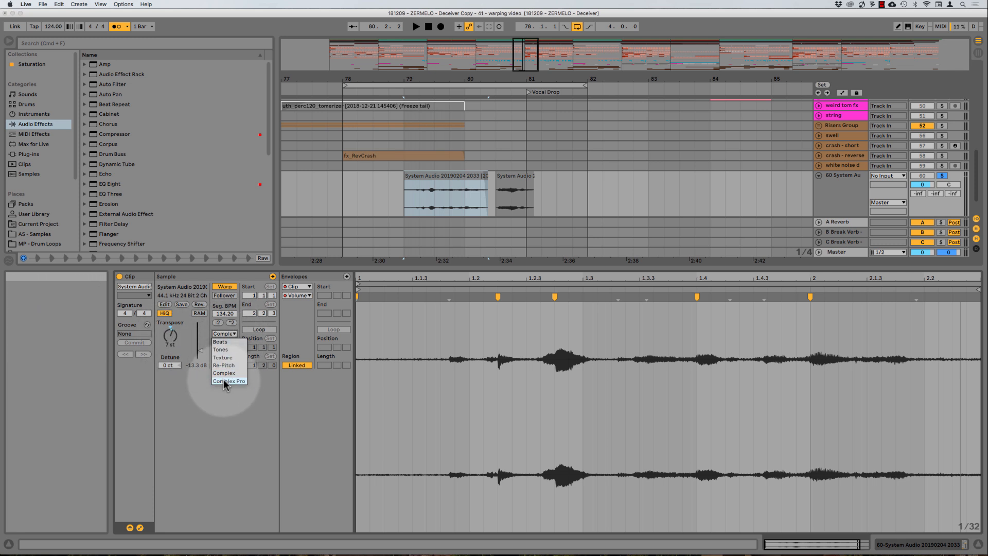
pyautogui.click(223, 381)
pyautogui.moveTo(225, 348)
pyautogui.mouseDown()
pyautogui.moveTo(220, 329)
pyautogui.moveTo(228, 361)
pyautogui.mouseUp()
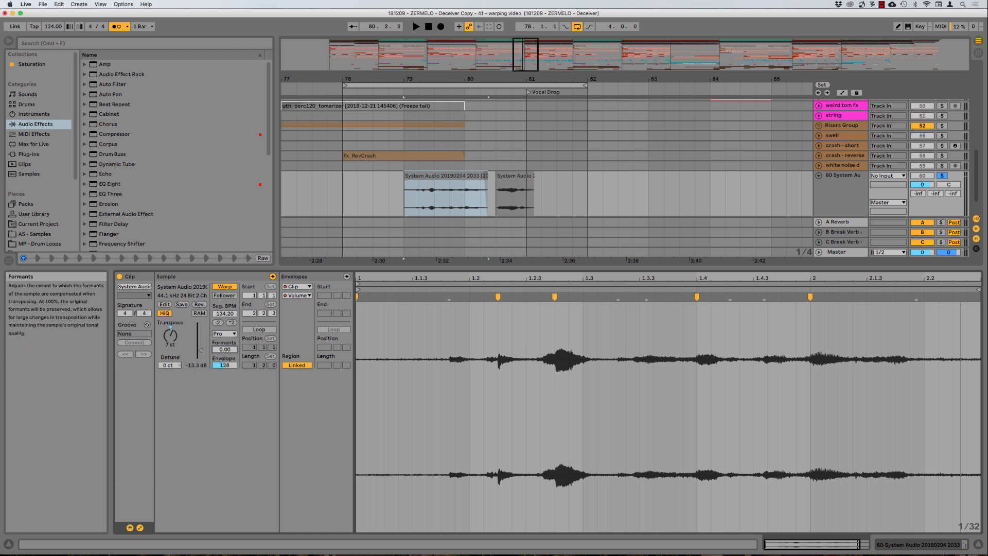
pyautogui.click(228, 349)
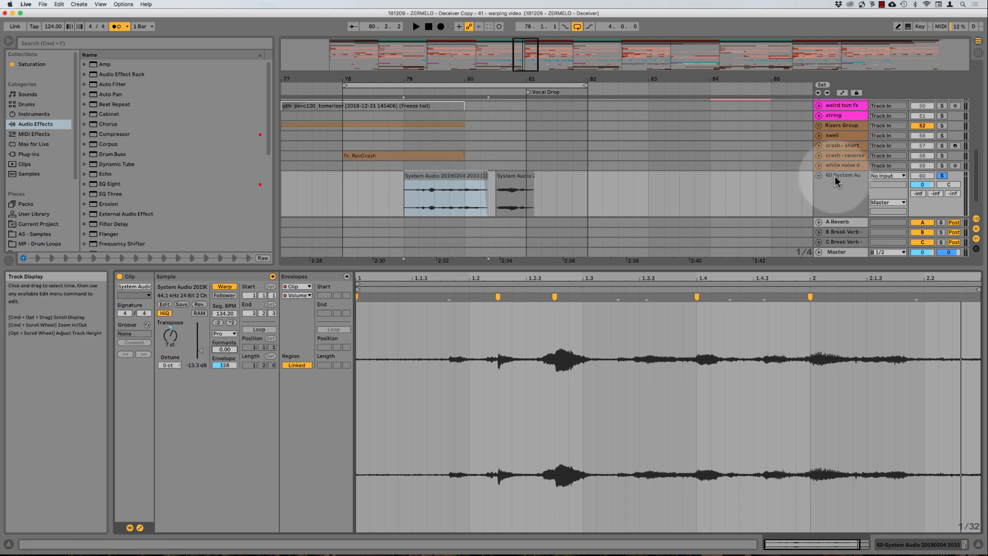
pyautogui.click(453, 173)
pyautogui.press('space')
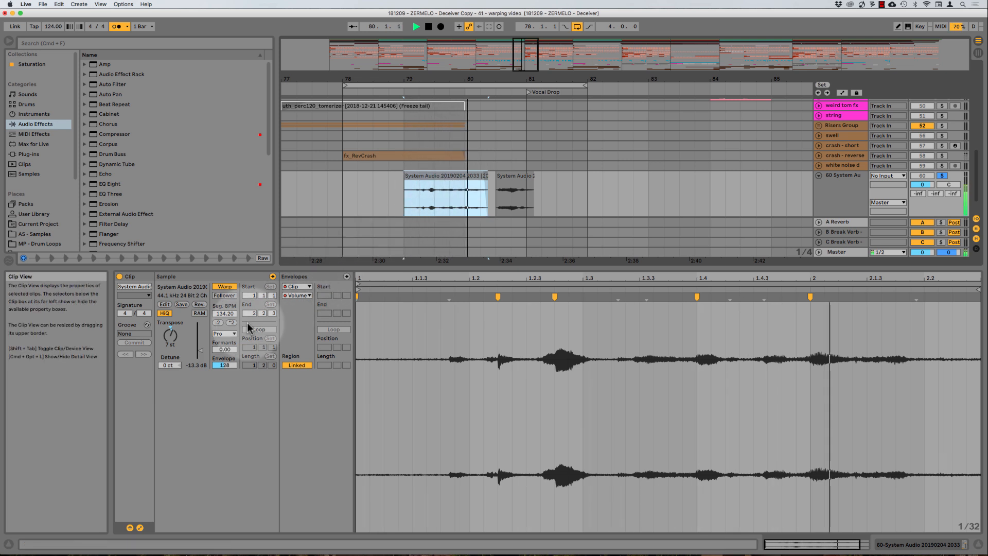
pyautogui.press('space')
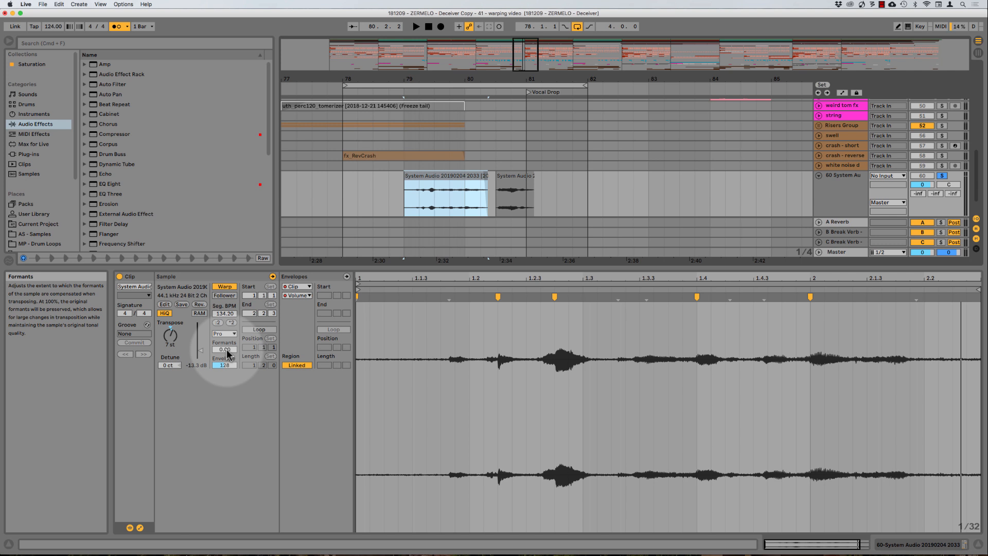
# Raise the longer clip's Formants to 100.00 and play it in Complex Pro
pyautogui.moveTo(227, 354); pyautogui.dragTo(227, 340)
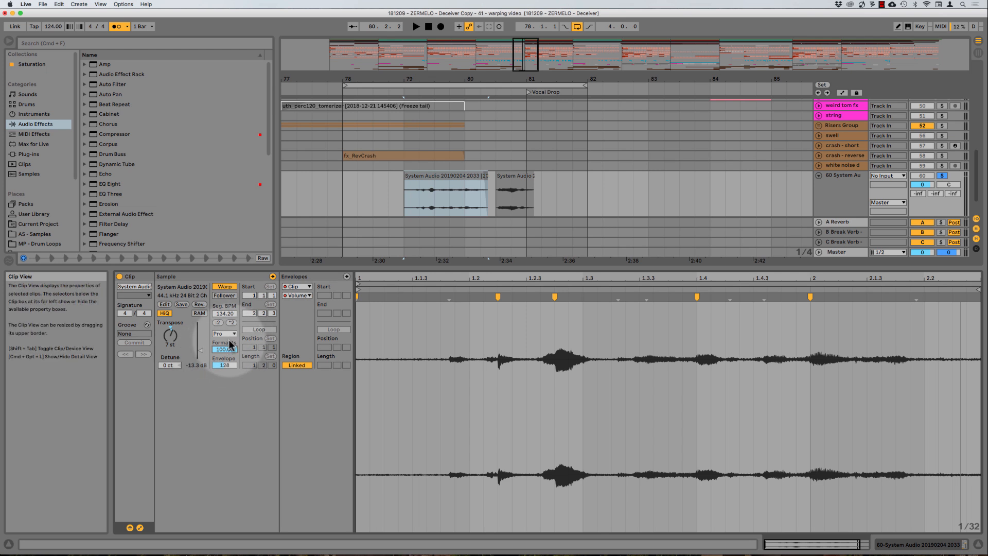
pyautogui.press('space')
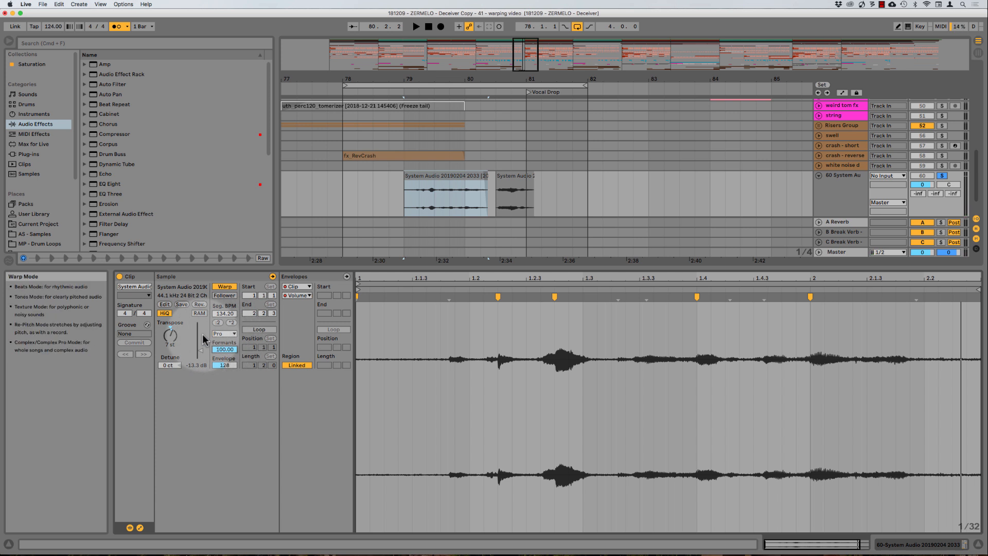
# Set both System Audio clips to the Complex warp mode, with the longer clip's transposition reset to 0 semitones
pyautogui.click(226, 334)
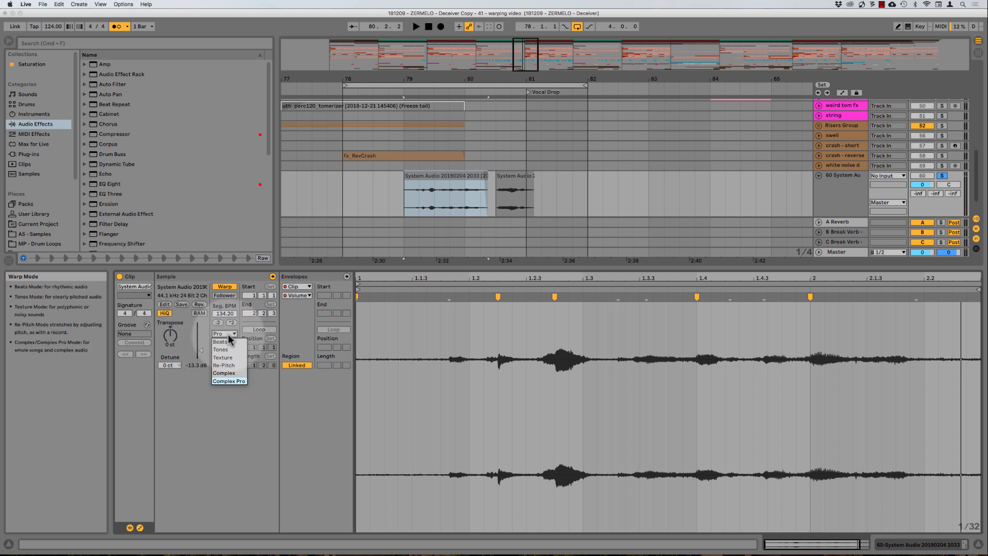
pyautogui.click(223, 375)
pyautogui.click(453, 175)
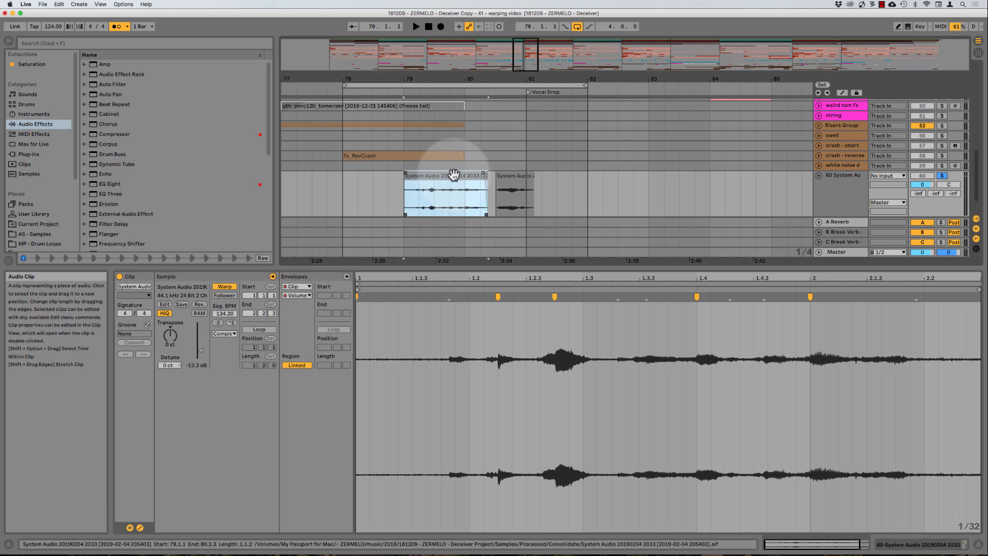
pyautogui.click(511, 178)
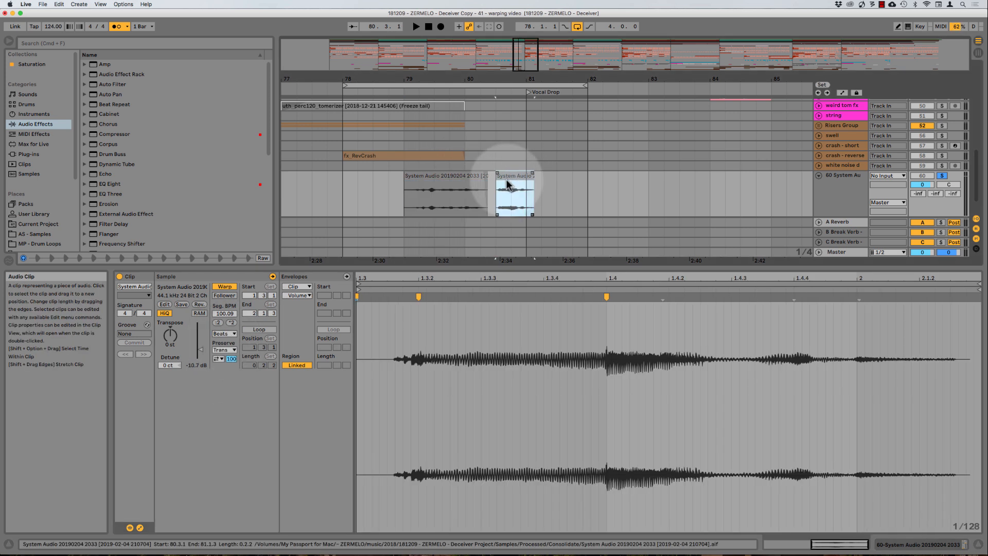
pyautogui.click(225, 333)
pyautogui.click(223, 375)
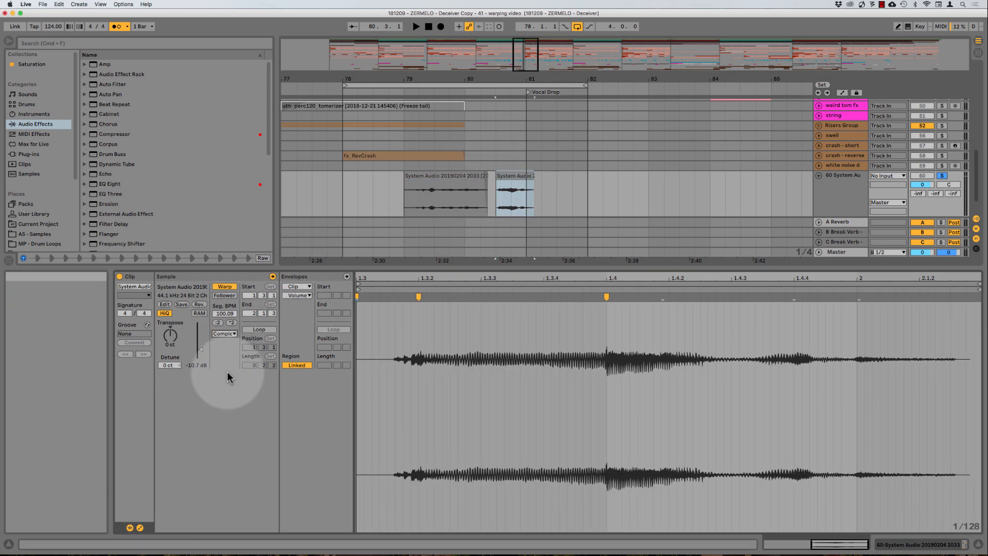
# Turn off the System Audio track's solo and play the full arrangement from 78.1.1 past the Vocal Drop
pyautogui.click(345, 187)
pyautogui.press('space')
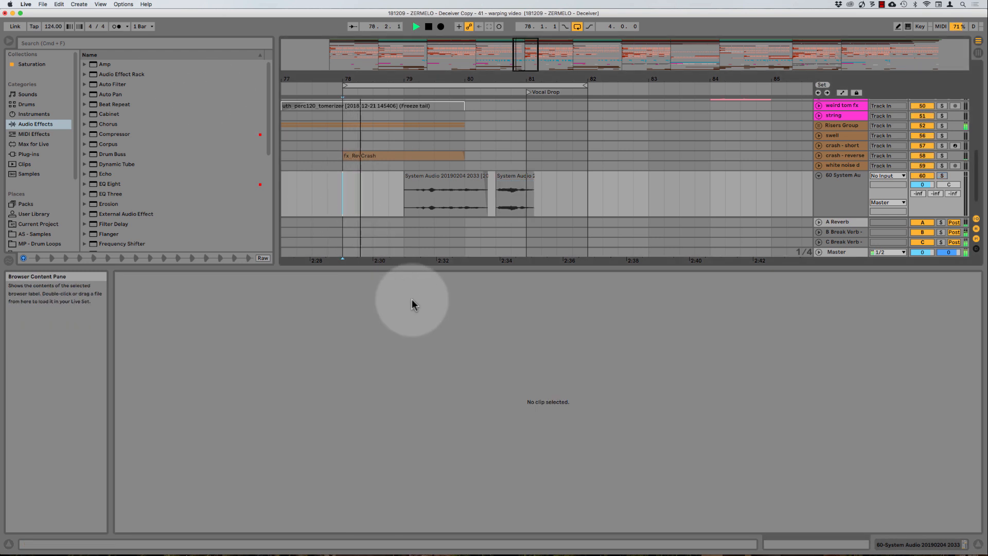
pyautogui.doubleClick(432, 268)
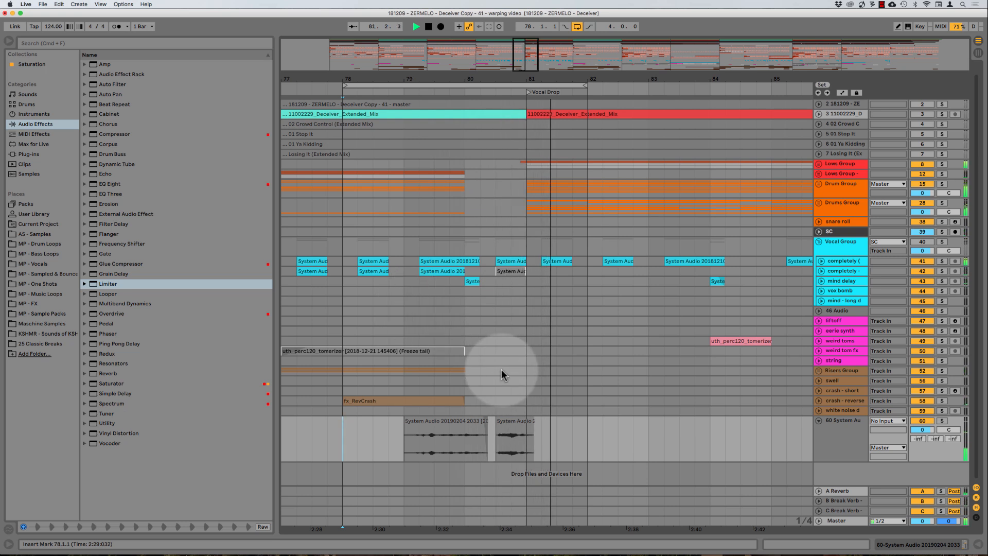
pyautogui.press('space')
# Audition the shorter System Audio clip in Beats warp mode with the loop at 80.1.1 to 82.1.1, and return it to Complex
pyautogui.doubleClick(514, 420)
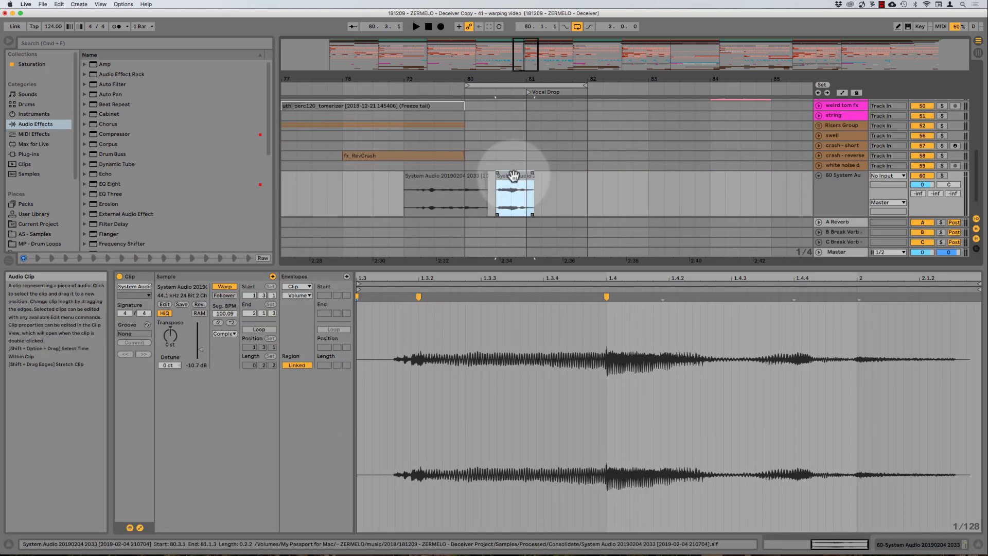
pyautogui.click(221, 333)
pyautogui.click(225, 341)
pyautogui.click(516, 180)
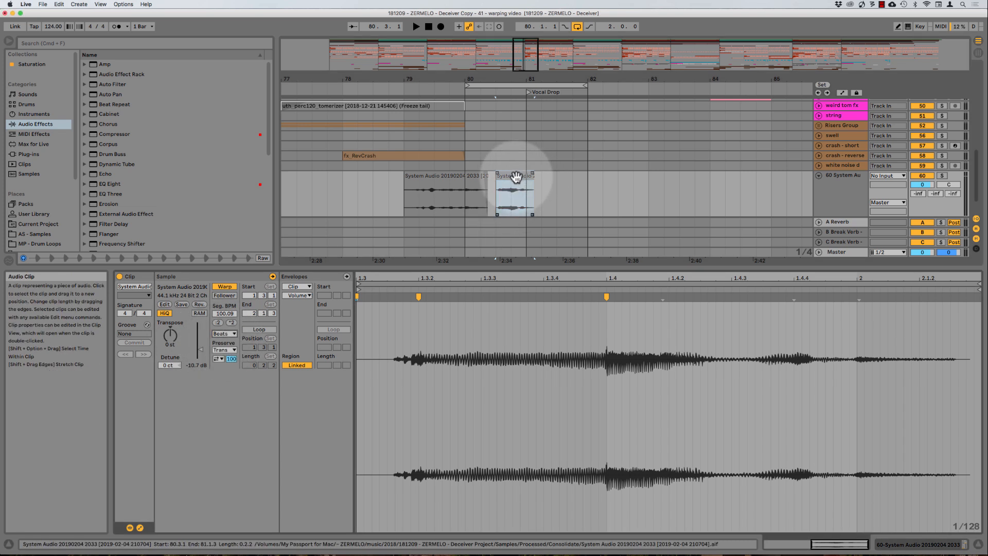
pyautogui.press('space')
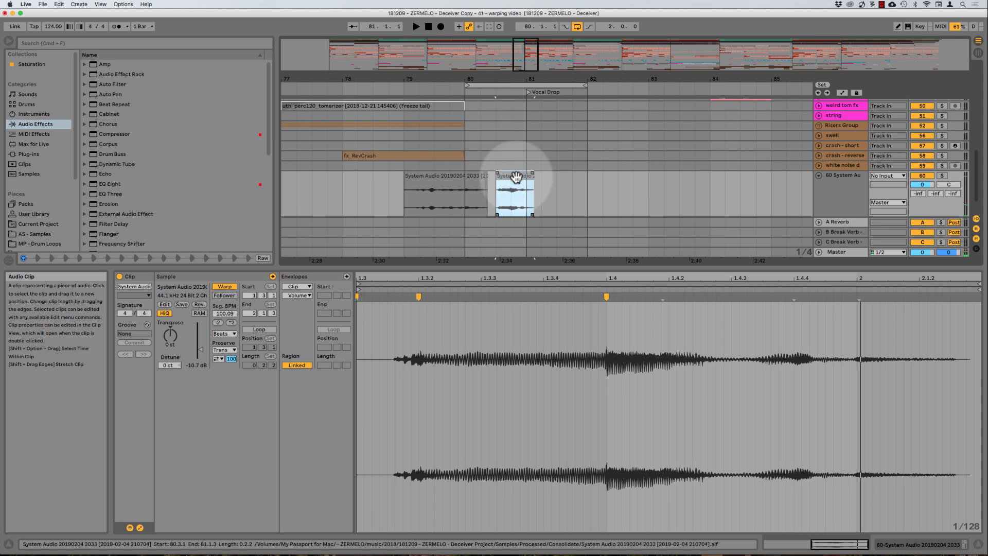
pyautogui.click(224, 334)
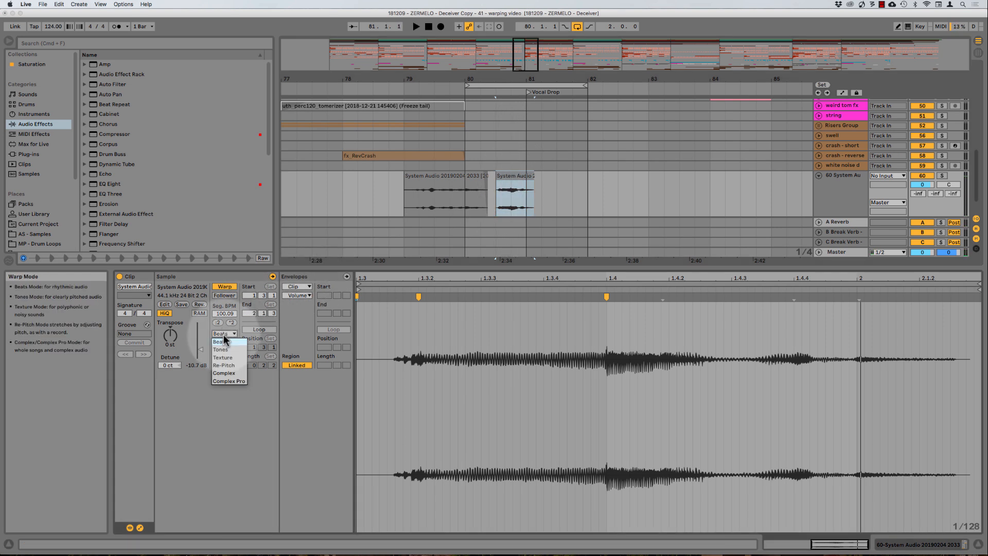
pyautogui.click(230, 376)
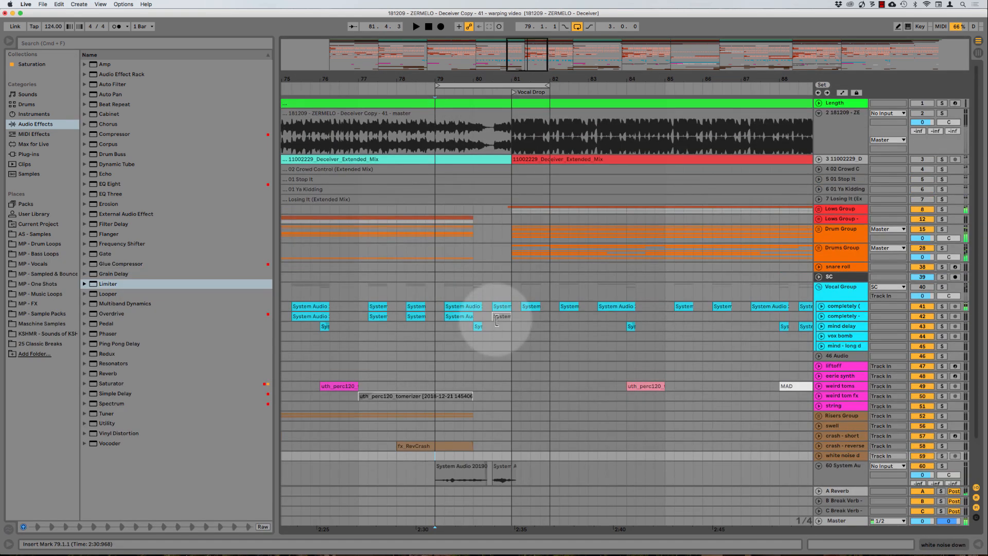
# Solo the bounced Deiver Copy master track, turn off the loop and play from 77.1.1 past the Vocal Drop
pyautogui.click(941, 112)
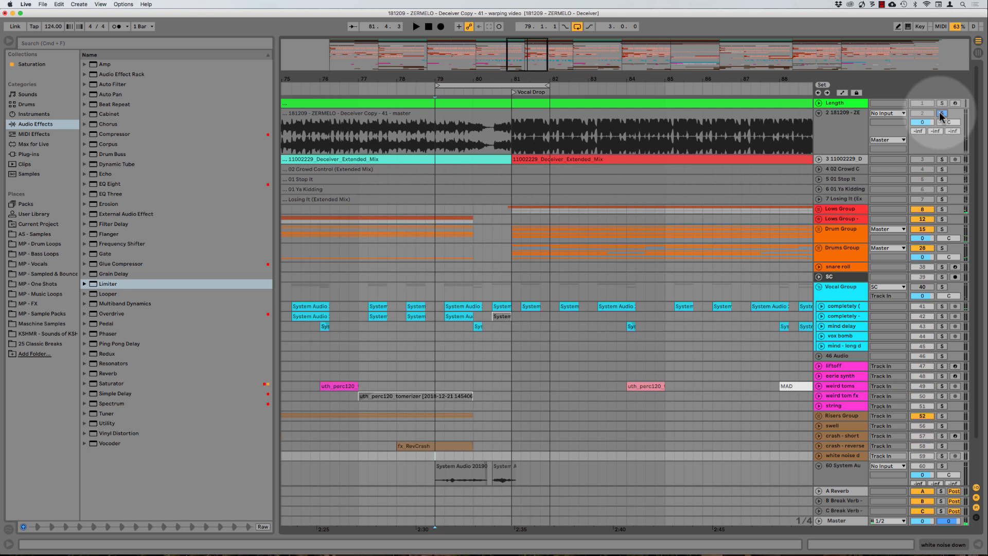
pyautogui.click(358, 129)
pyautogui.press('space')
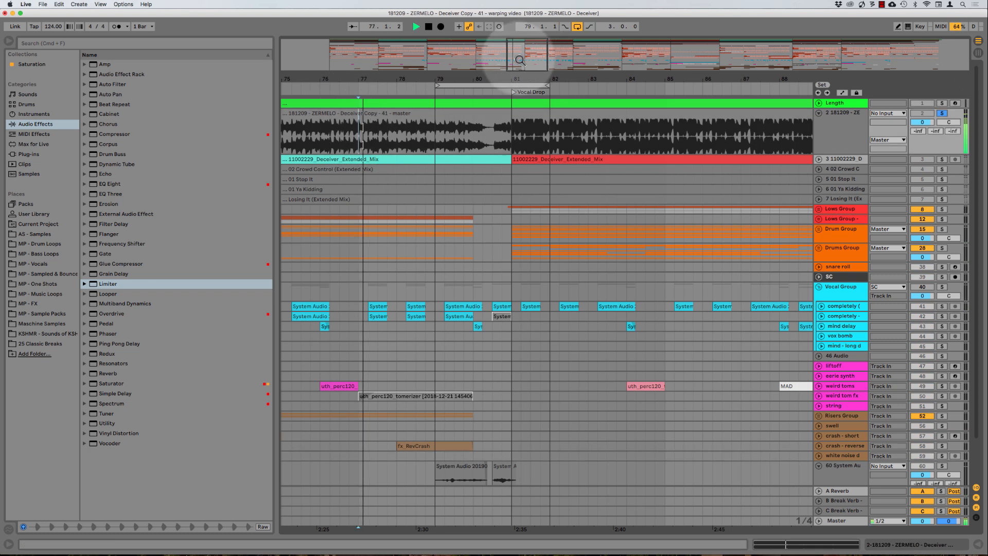
pyautogui.click(541, 84)
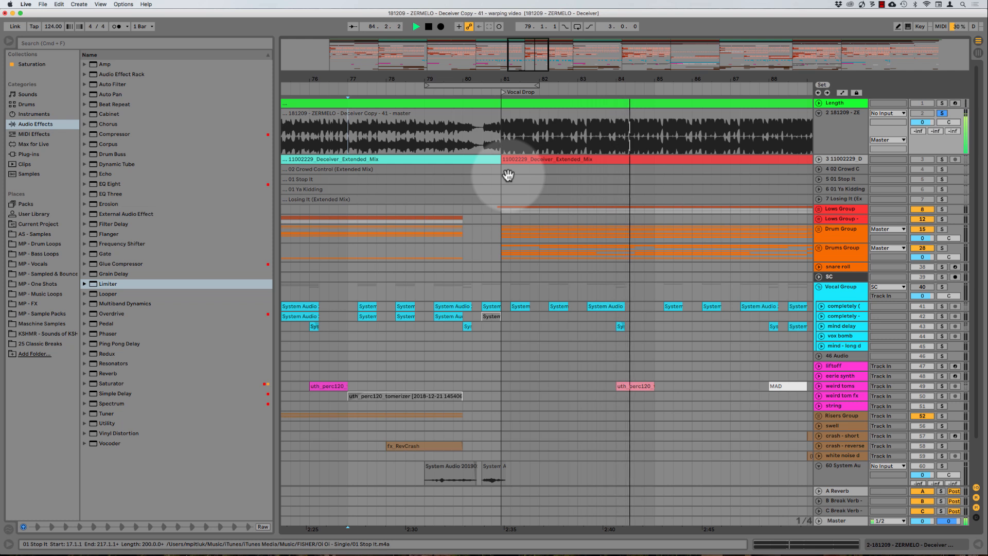
pyautogui.press('space')
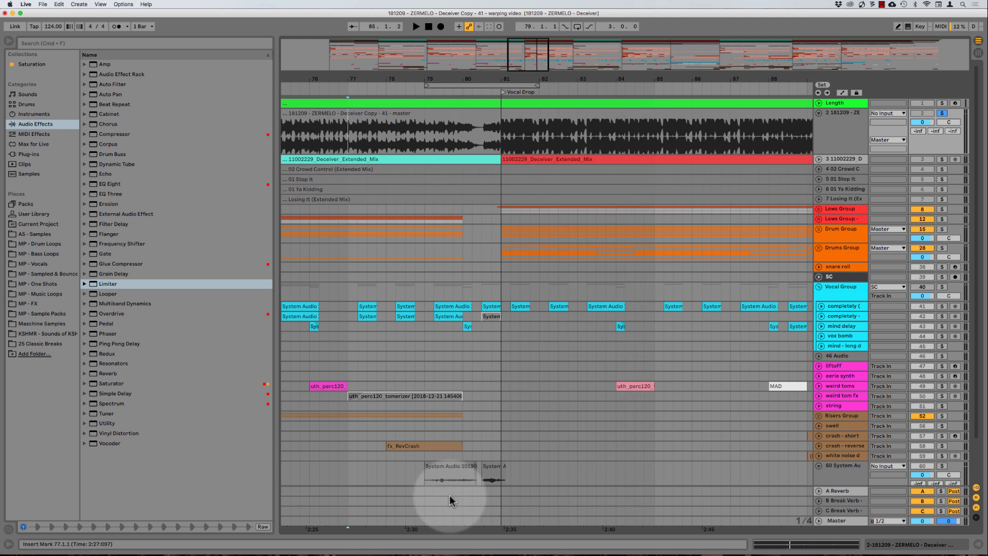